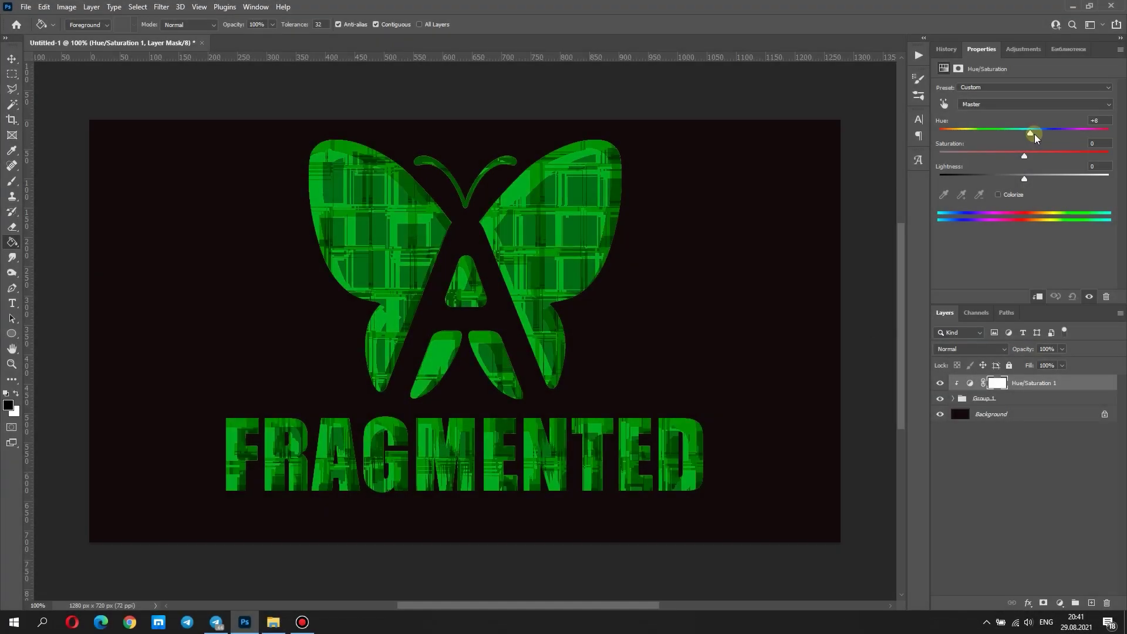
Preview the finished butterfly logo by shifting the Hue/Saturation hue to about +36
{"action": "mouse_move", "coordinate": [1035, 135]}
{"action": "left_mouse_down"}
{"action": "mouse_move", "coordinate": [1023, 134]}
{"action": "mouse_move", "coordinate": [1056, 133]}
{"action": "left_mouse_up"}
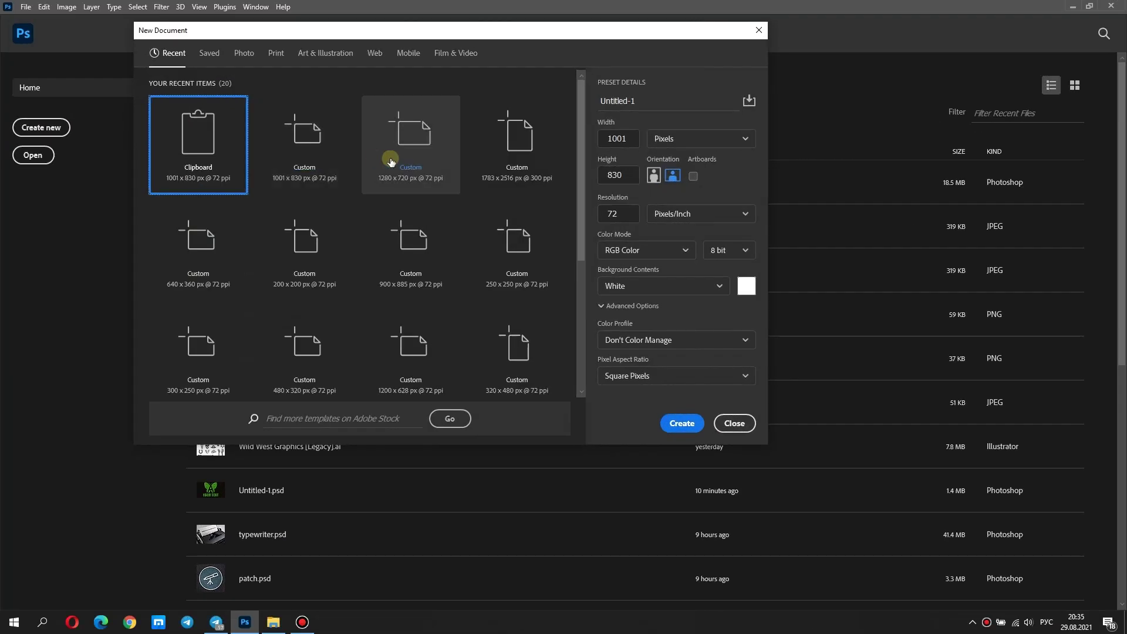
Create a 1280 x 720 px document and drop the butterfly image Untitled-2.png onto it
{"action": "left_click", "coordinate": [391, 162]}
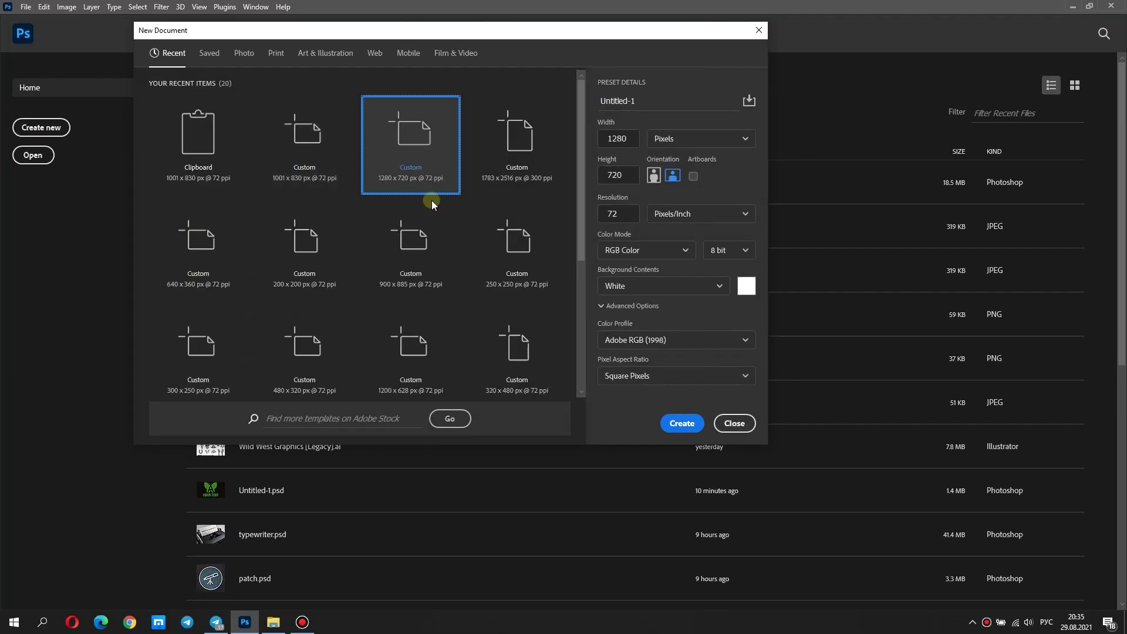
{"action": "left_click", "coordinate": [669, 423]}
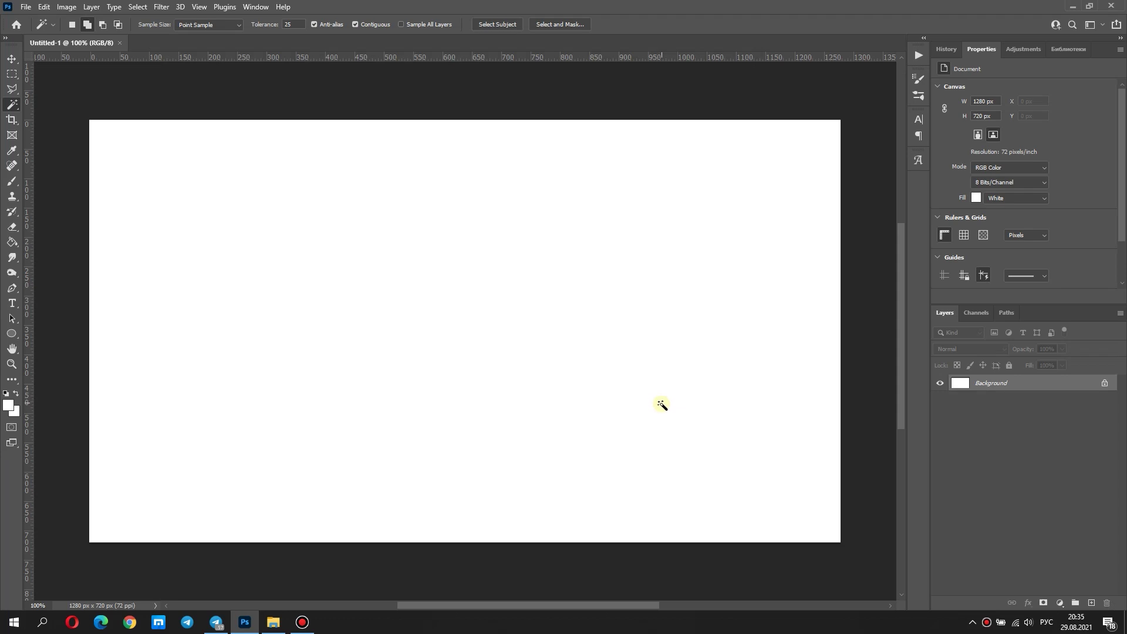
{"action": "left_click", "coordinate": [274, 622]}
{"action": "left_click_drag", "start_coordinate": [371, 122], "coordinate": [199, 274]}
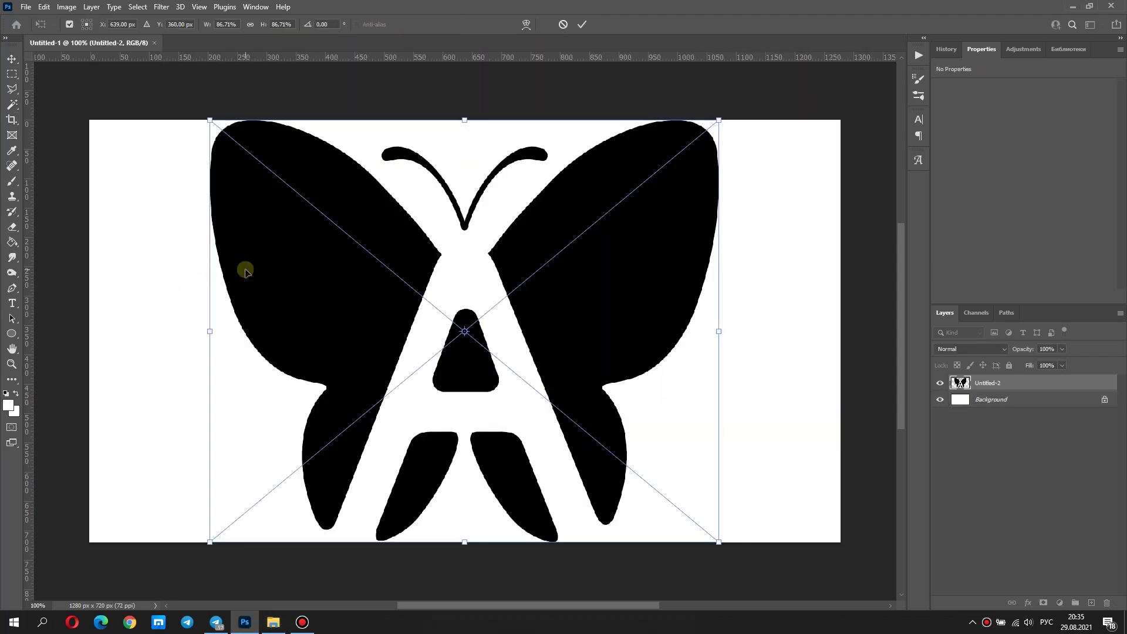
Shrink the butterfly, move it near the canvas top, commit it, and add an empty layer
{"action": "left_click_drag", "start_coordinate": [211, 122], "coordinate": [407, 284]}
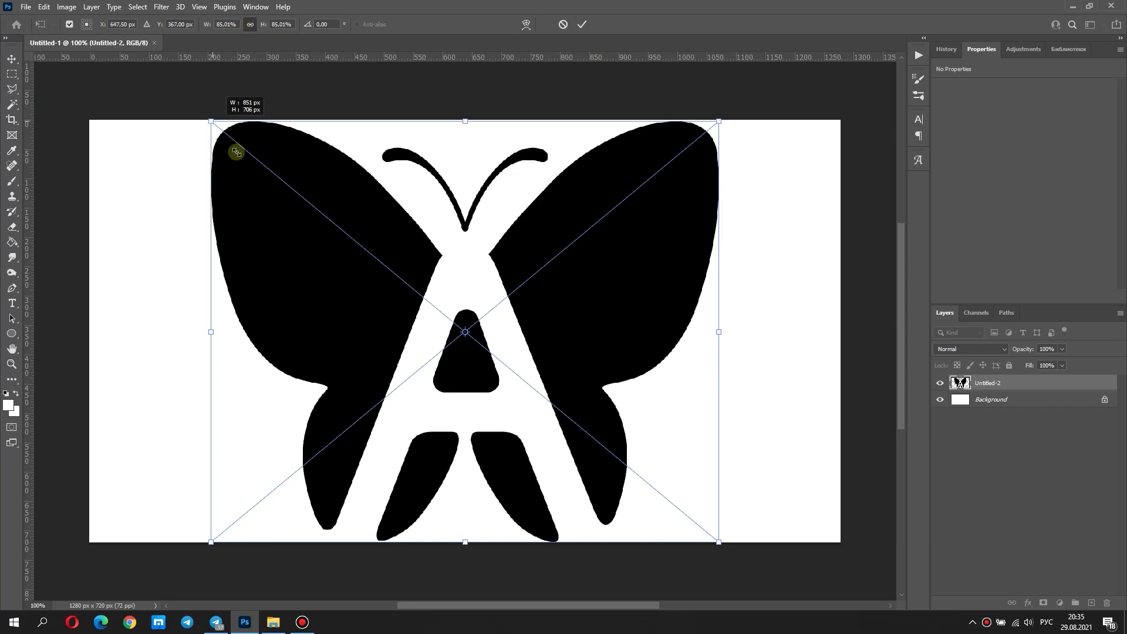
{"action": "left_click_drag", "start_coordinate": [454, 343], "coordinate": [334, 188]}
{"action": "left_click", "coordinate": [579, 26]}
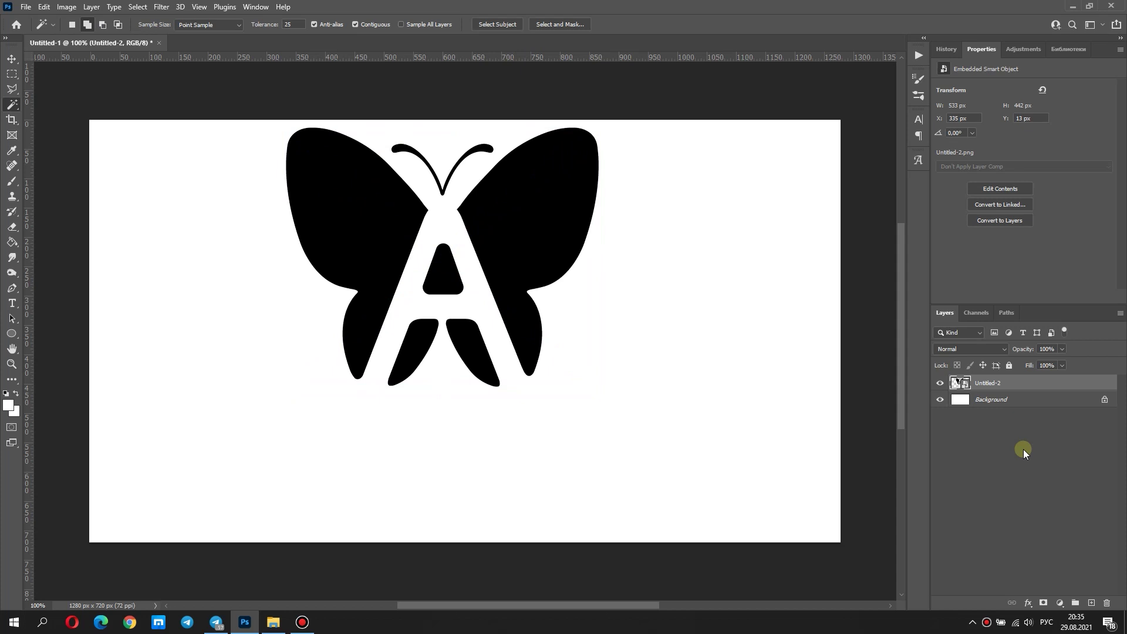
{"action": "left_click", "coordinate": [1092, 603]}
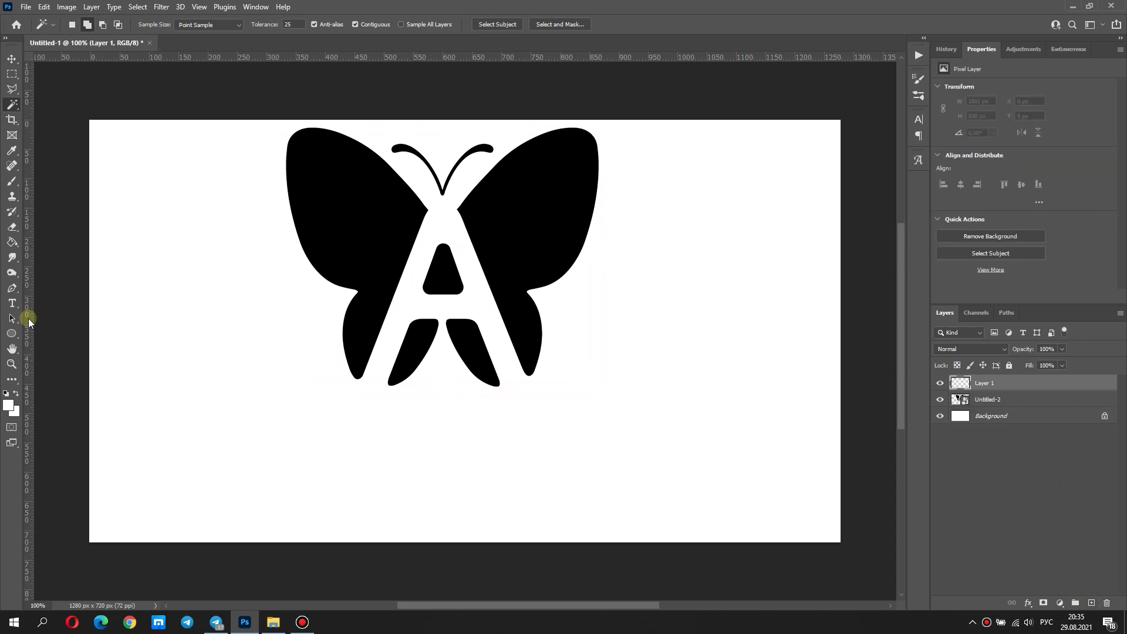
Add centre-aligned text 'FRAGMENTED' below the butterfly
{"action": "left_click", "coordinate": [13, 302]}
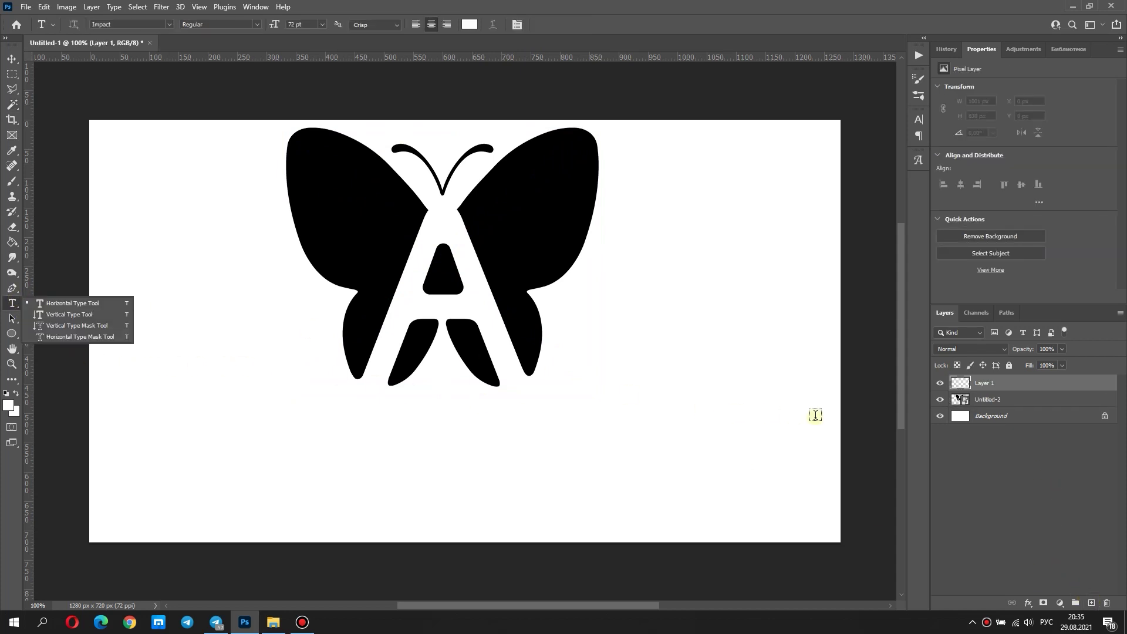
{"action": "left_click", "coordinate": [433, 25]}
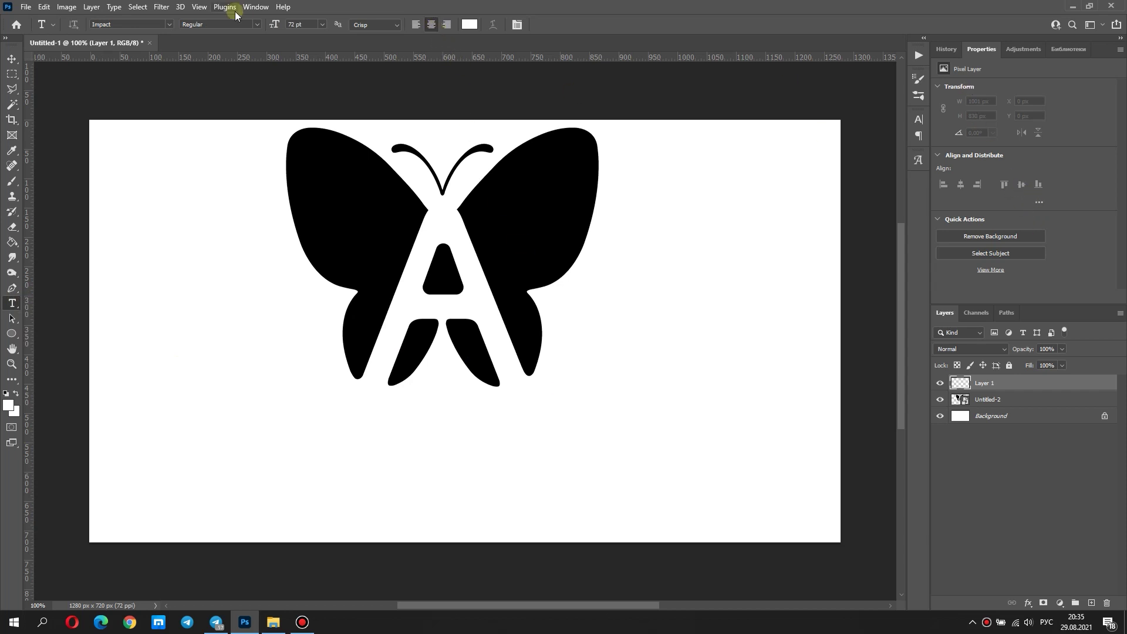
{"action": "left_click", "coordinate": [441, 453]}
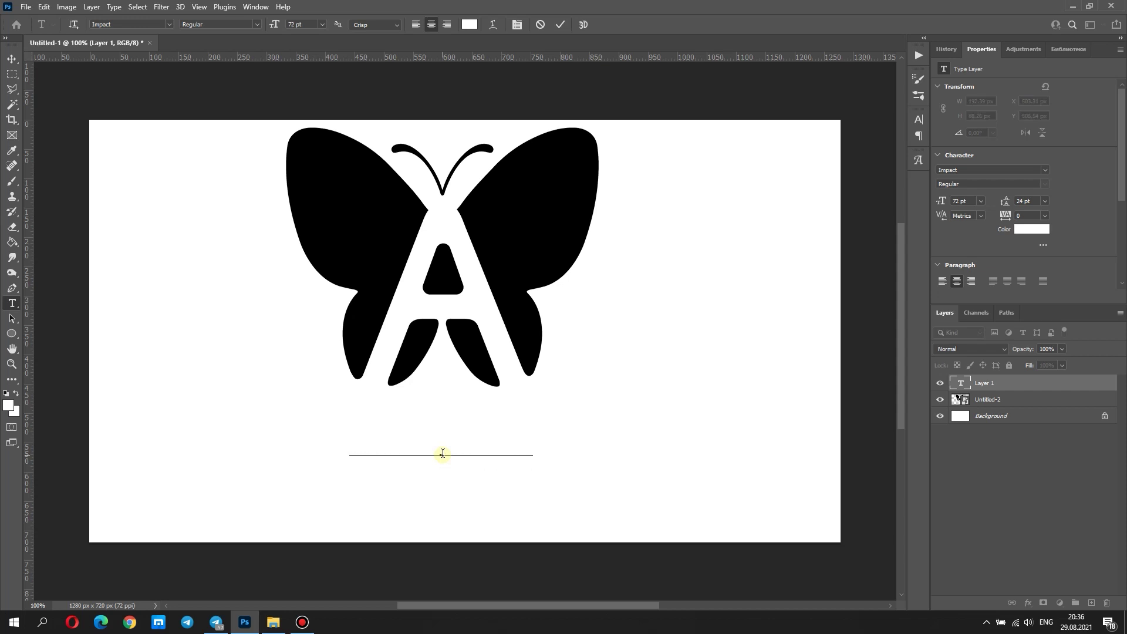
{"action": "left_click", "coordinate": [561, 24]}
Set the FRAGMENTED text colour to dark green #2e4f0d
{"action": "left_click", "coordinate": [1039, 231]}
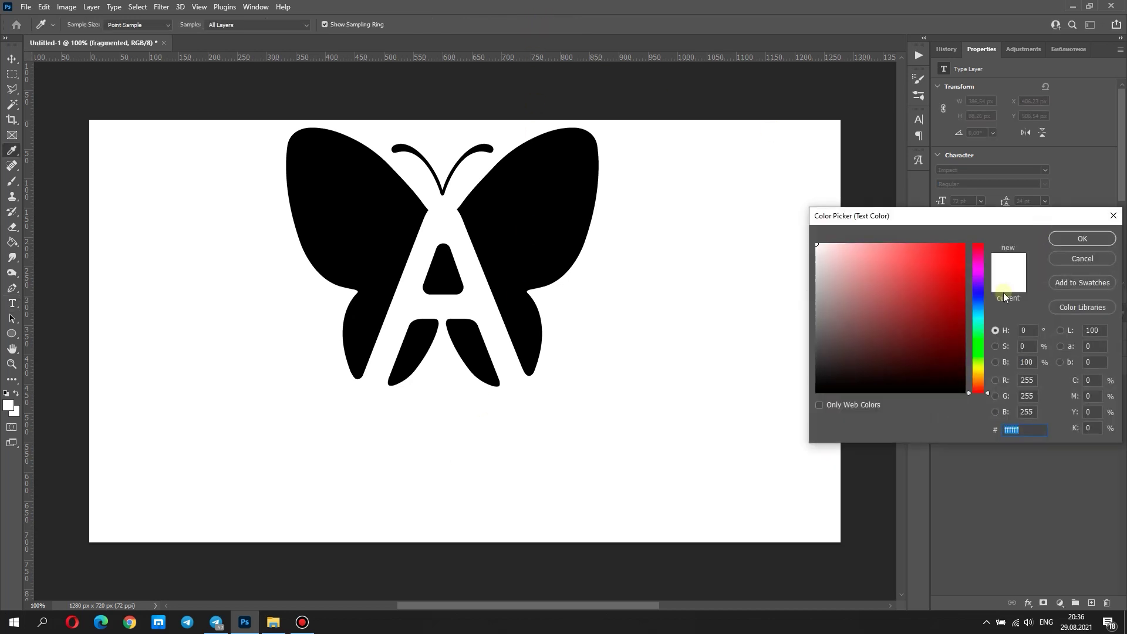
{"action": "left_click", "coordinate": [981, 356]}
{"action": "left_click", "coordinate": [942, 354]}
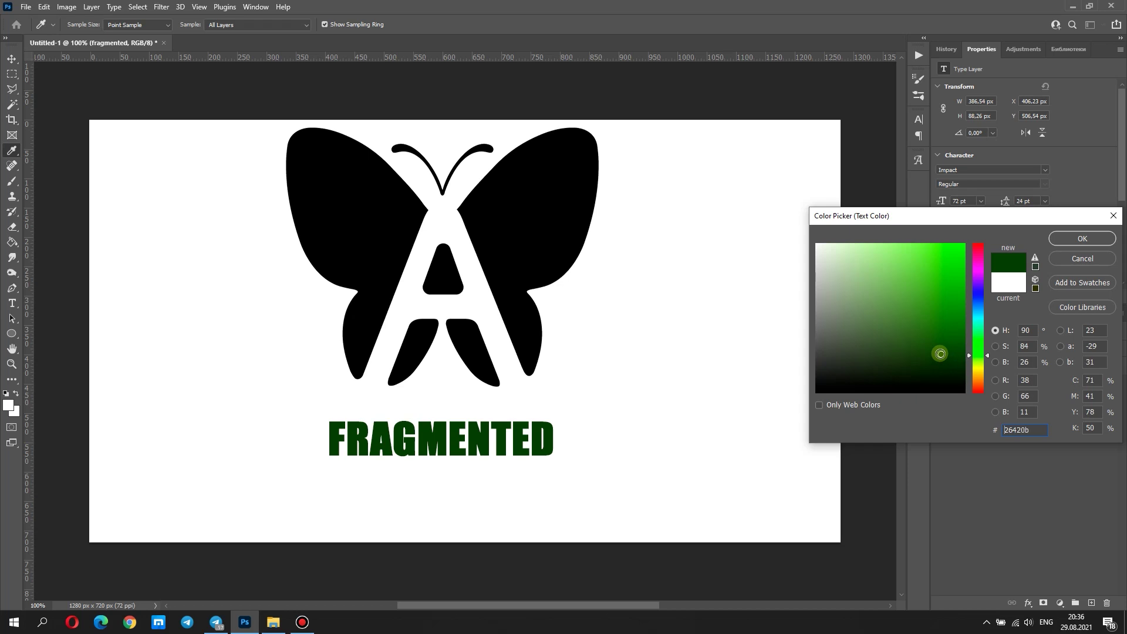
{"action": "left_click_drag", "start_coordinate": [941, 354], "coordinate": [948, 347]}
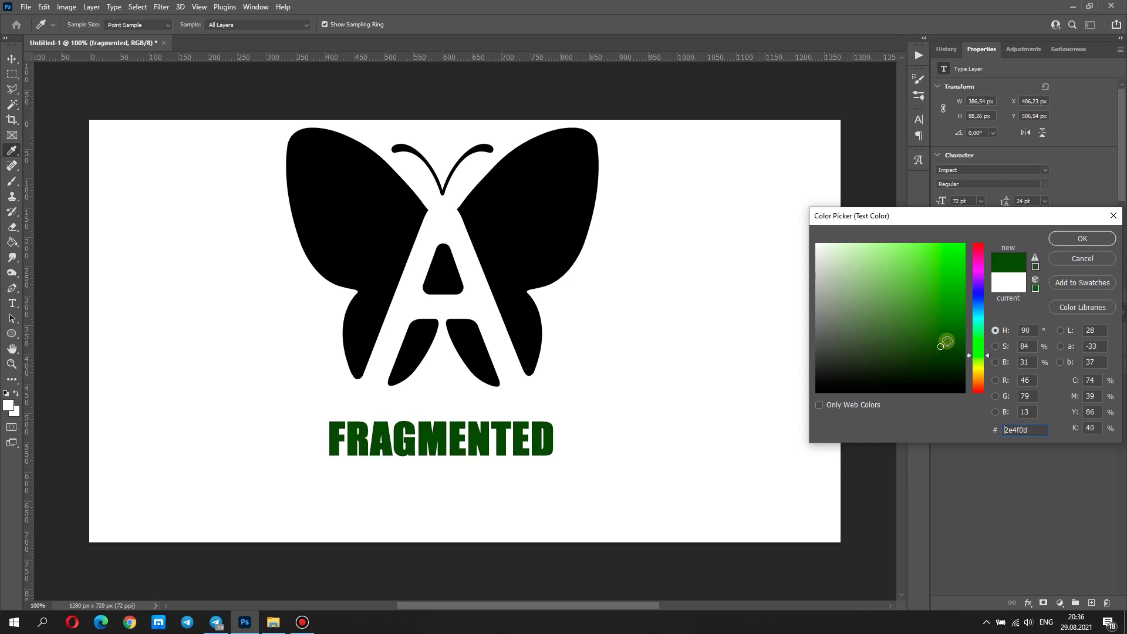
{"action": "left_click", "coordinate": [1064, 240]}
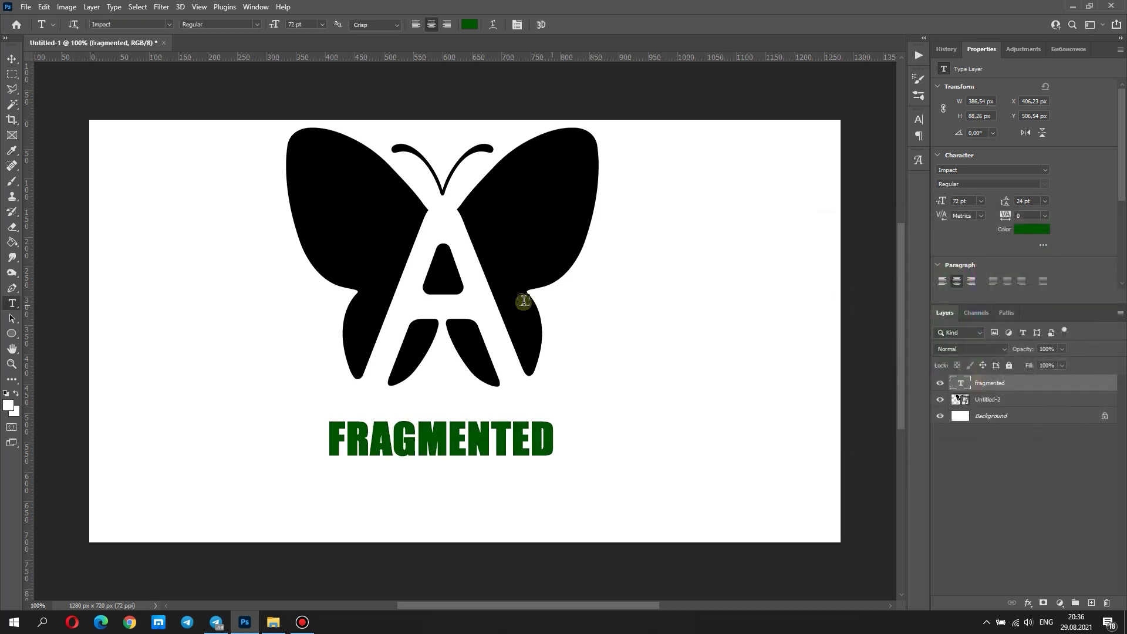
{"action": "left_click", "coordinate": [45, 7]}
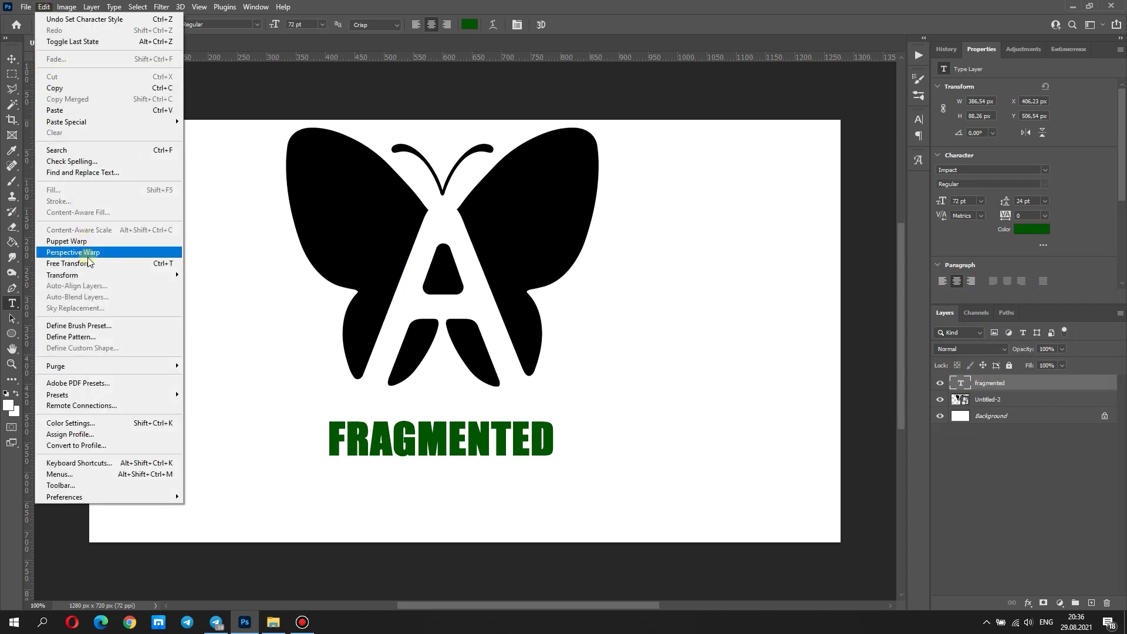
Free Transform the FRAGMENTED text to about 214% and place it slightly lower
{"action": "left_click", "coordinate": [83, 263]}
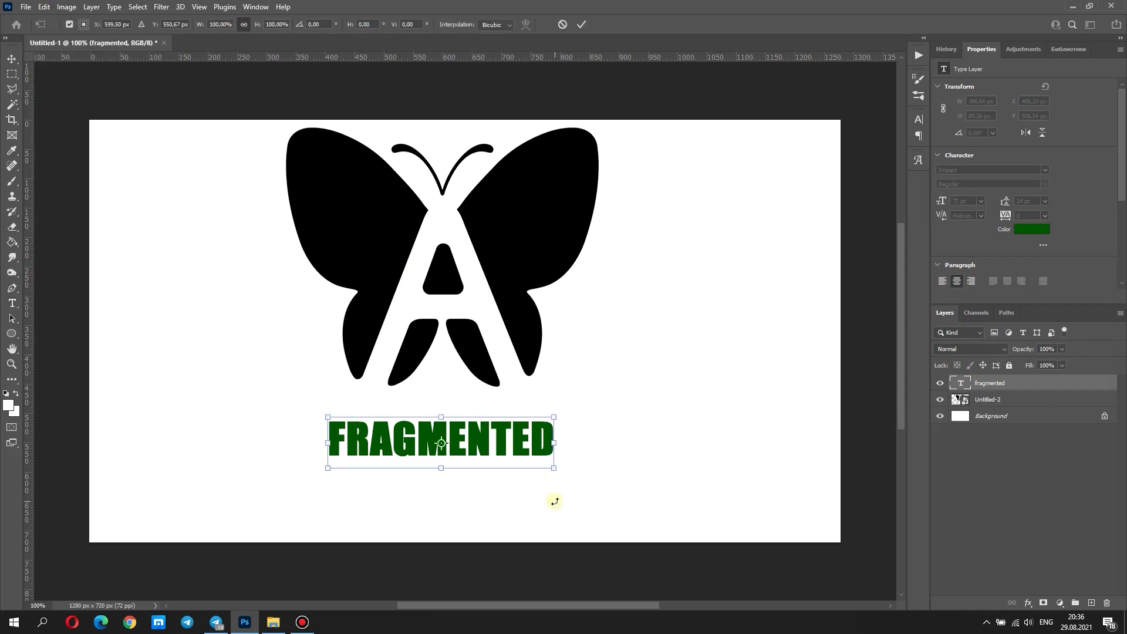
{"action": "left_click_drag", "start_coordinate": [554, 470], "coordinate": [674, 524]}
{"action": "left_click_drag", "start_coordinate": [614, 465], "coordinate": [626, 487]}
{"action": "left_click", "coordinate": [582, 24]}
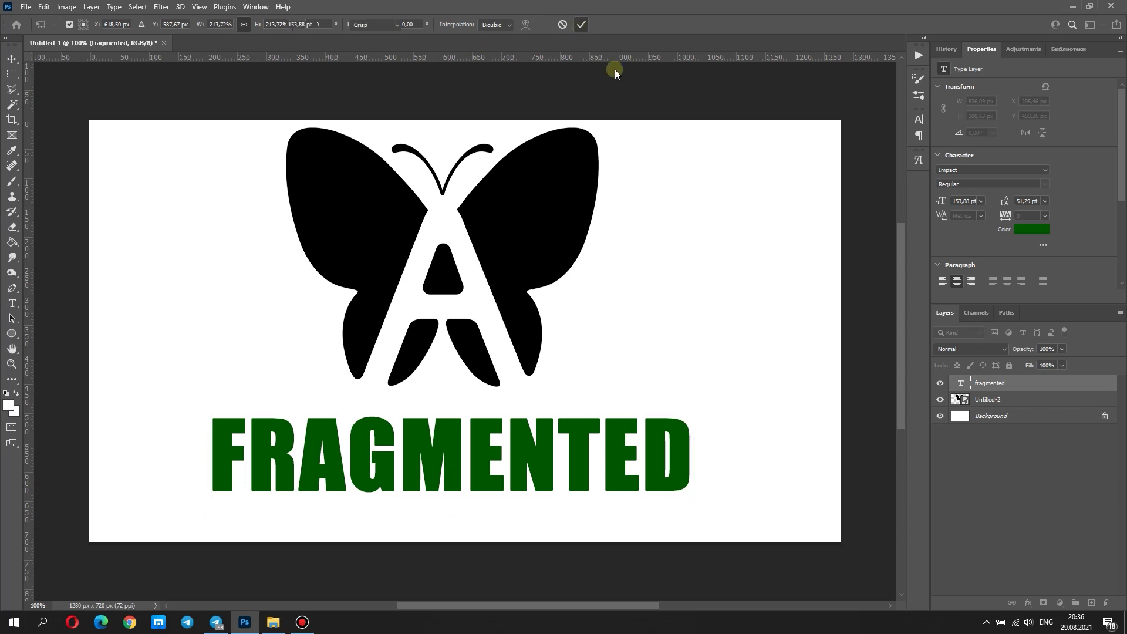
Centre both the FRAGMENTED text and the butterfly horizontally on the canvas
{"action": "left_click", "coordinate": [139, 7]}
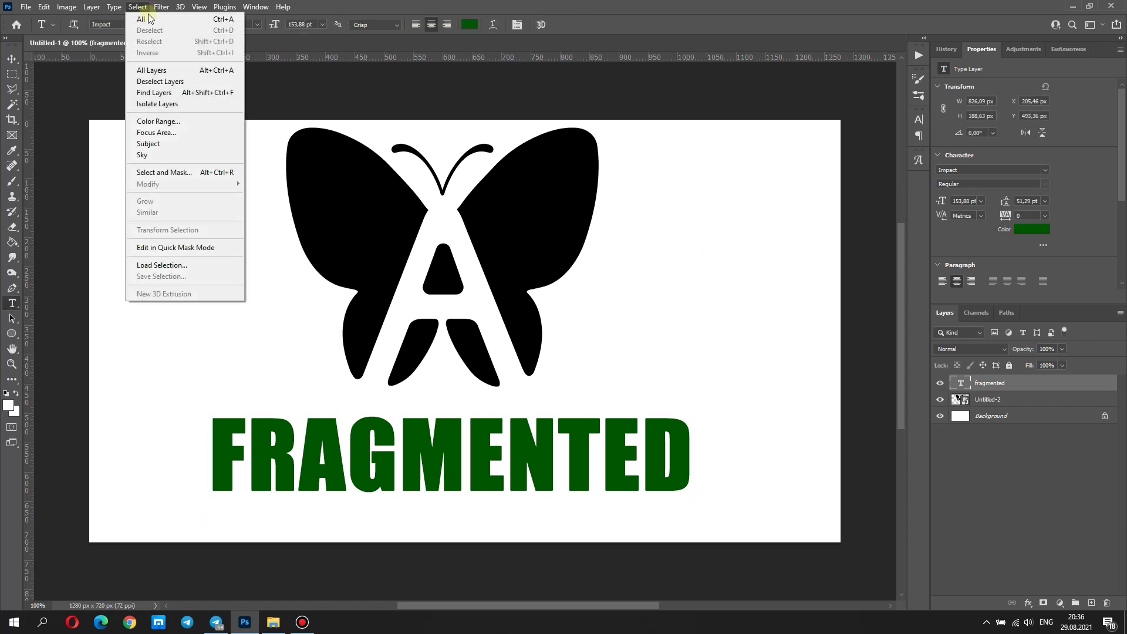
{"action": "key", "text": "v"}
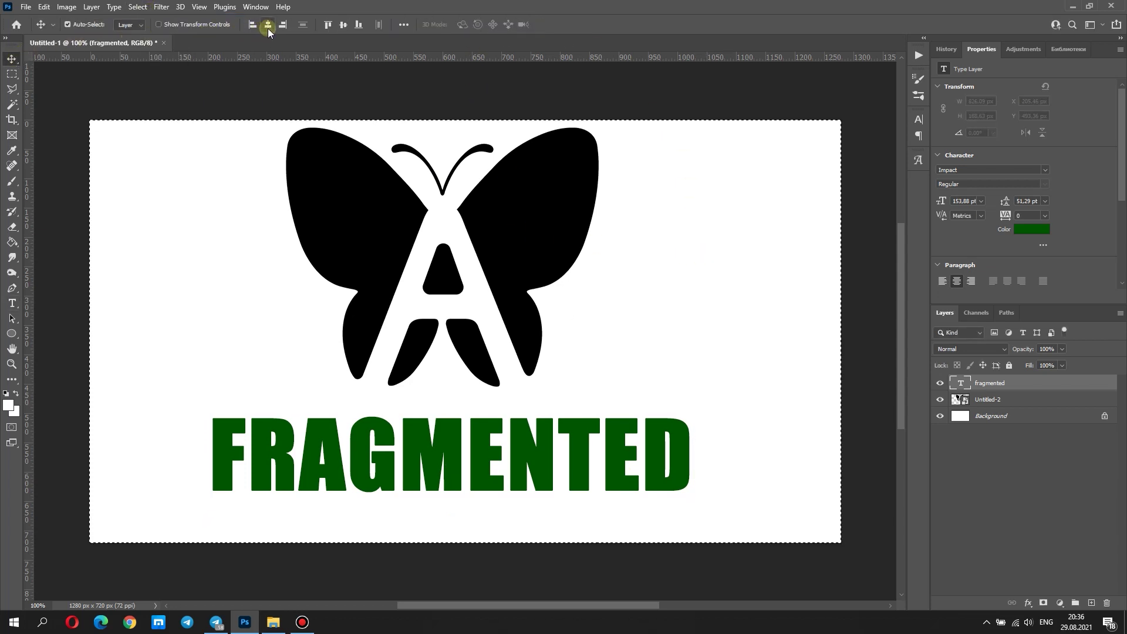
{"action": "left_click", "coordinate": [268, 24]}
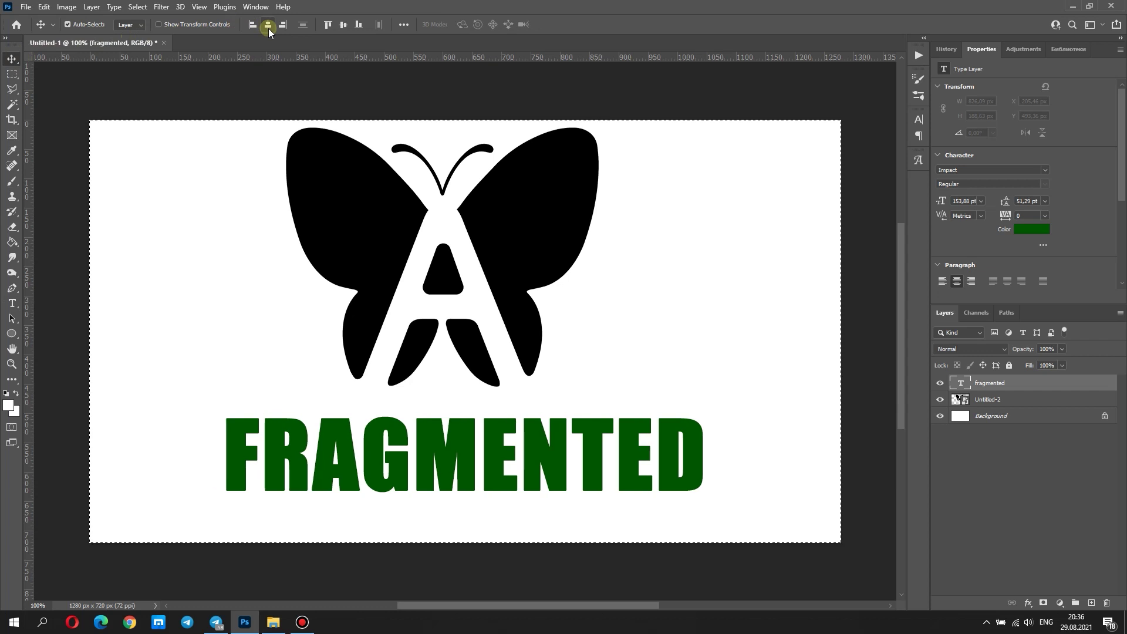
{"action": "left_click", "coordinate": [1007, 399]}
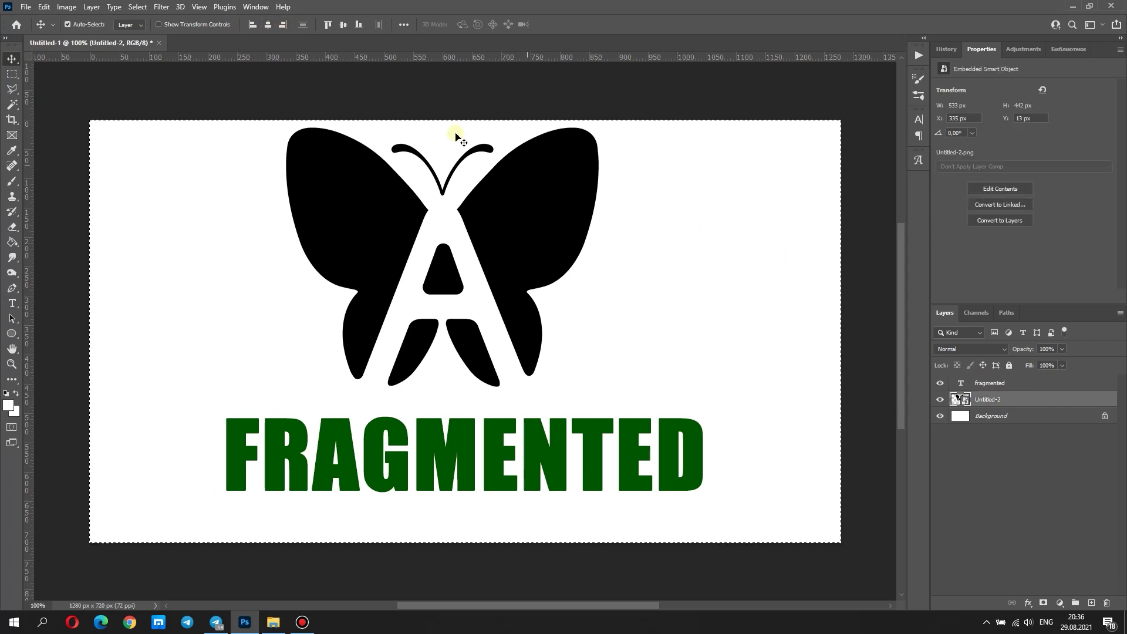
{"action": "left_click", "coordinate": [269, 25]}
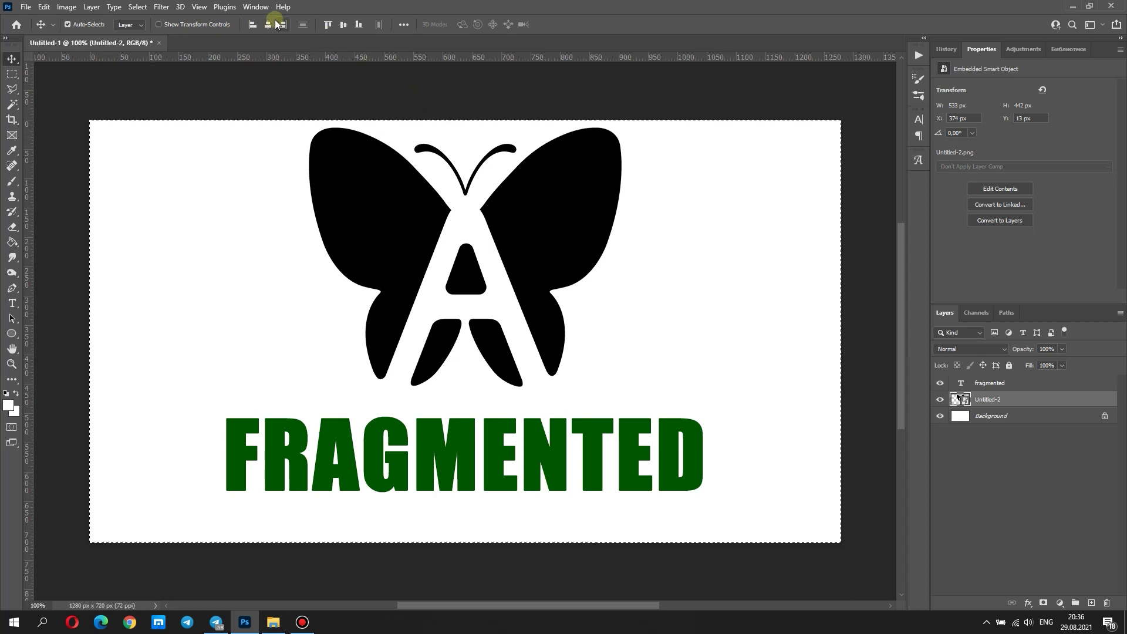
{"action": "left_click", "coordinate": [138, 7]}
Give the butterfly a colour overlay sampled from the text's dark green and nudge it down
{"action": "left_click", "coordinate": [147, 31]}
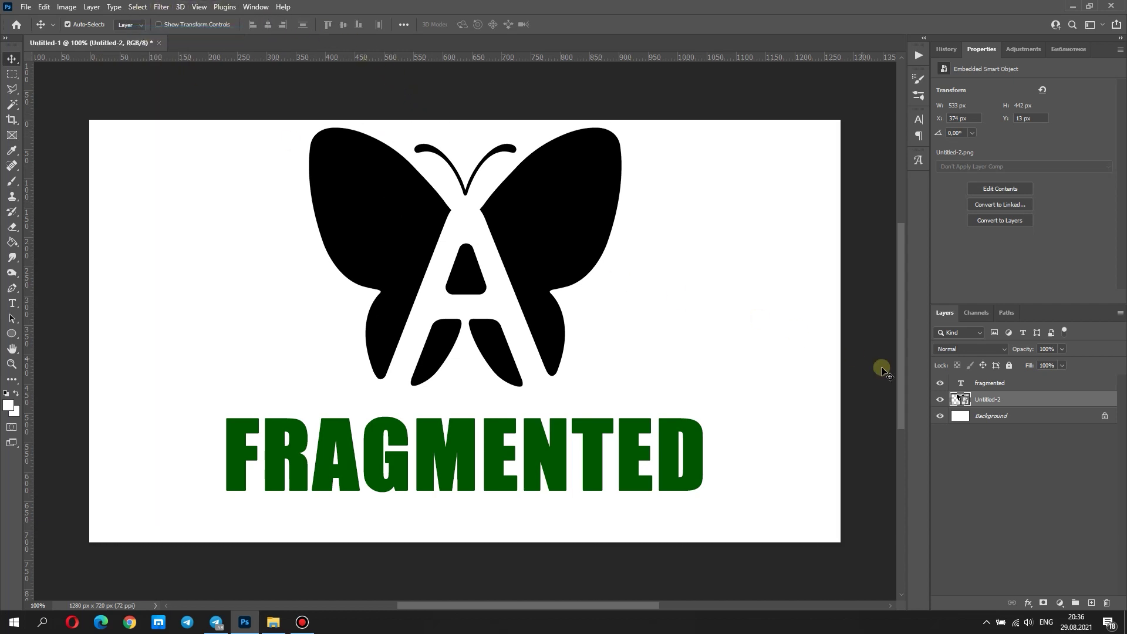
{"action": "double_click", "coordinate": [1038, 399]}
{"action": "left_click", "coordinate": [714, 170]}
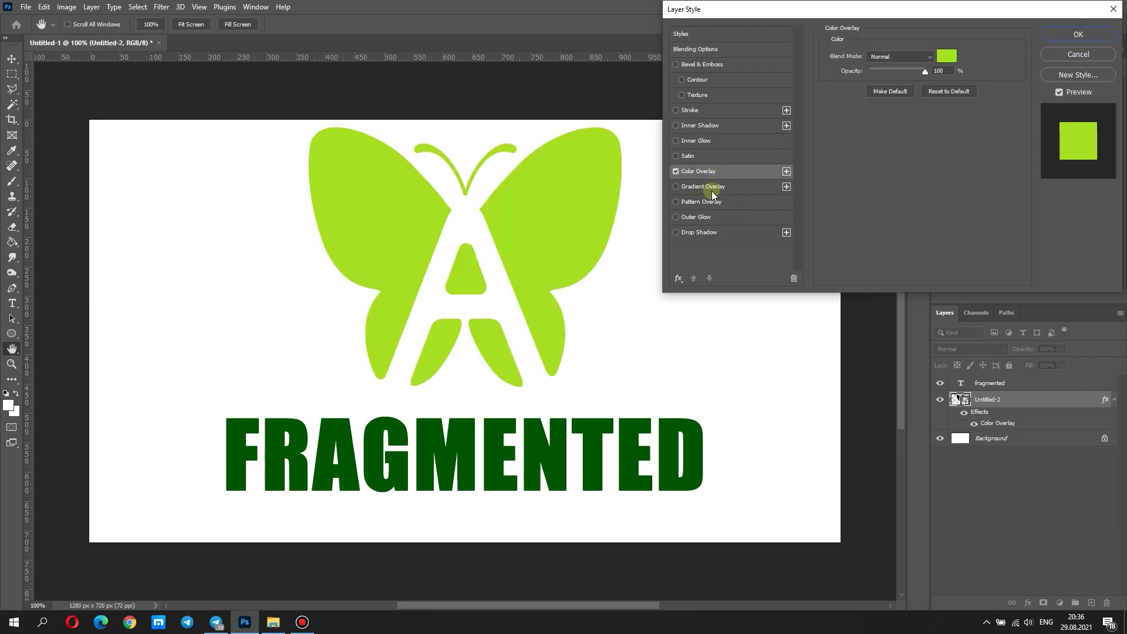
{"action": "left_click", "coordinate": [947, 56]}
{"action": "left_click", "coordinate": [598, 454]}
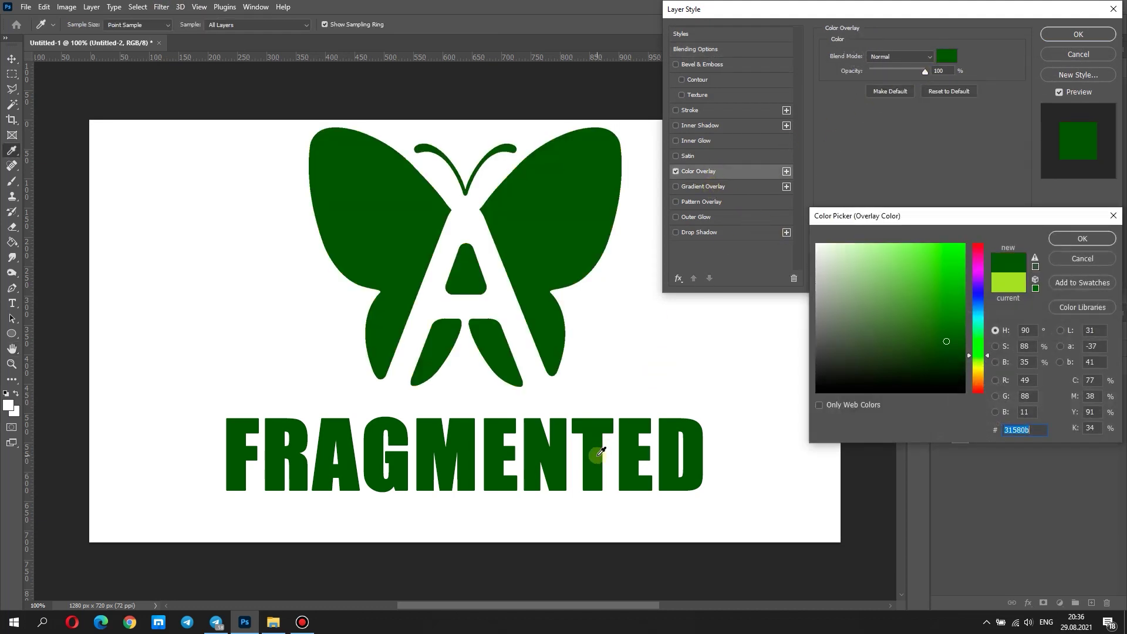
{"action": "key", "text": "Return"}
{"action": "left_click", "coordinate": [1077, 33]}
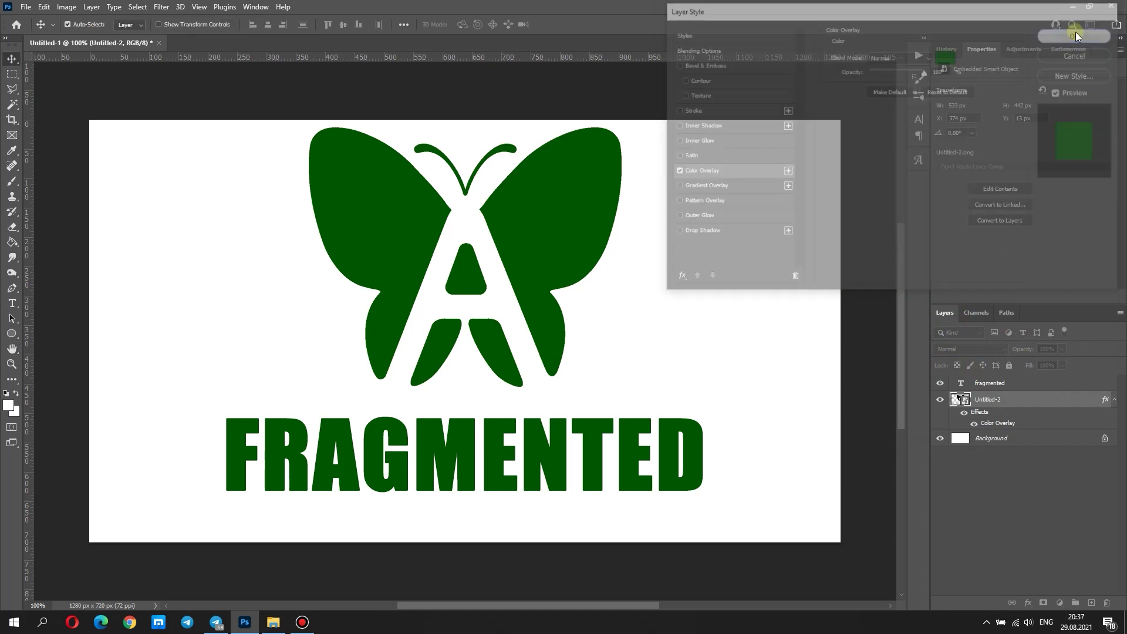
{"action": "key", "text": "Down"}
{"action": "key", "text": "Down"}
{"action": "key", "text": "Down"}
{"action": "key", "text": "Down"}
{"action": "key", "text": "Down"}
{"action": "key", "text": "Down"}
{"action": "key", "text": "Down"}
{"action": "key", "text": "Down"}
{"action": "key", "text": "Down"}
{"action": "key", "text": "Down"}
{"action": "key", "text": "Down"}
{"action": "key", "text": "Down"}
{"action": "key", "text": "Down"}
{"action": "key", "text": "Down"}
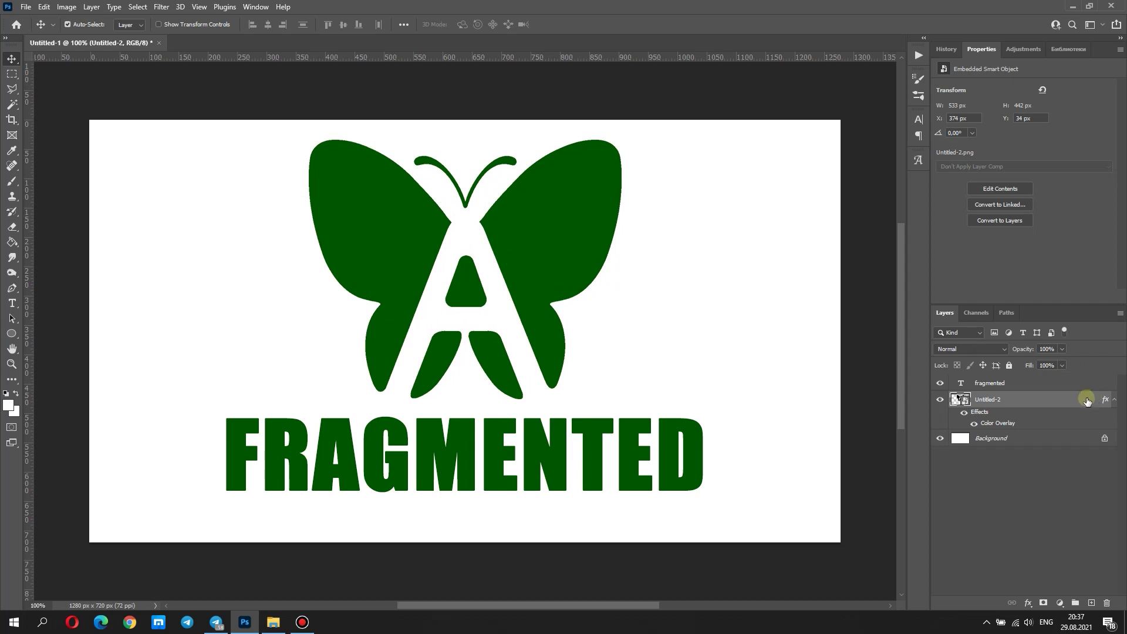
{"action": "left_click", "coordinate": [1114, 404]}
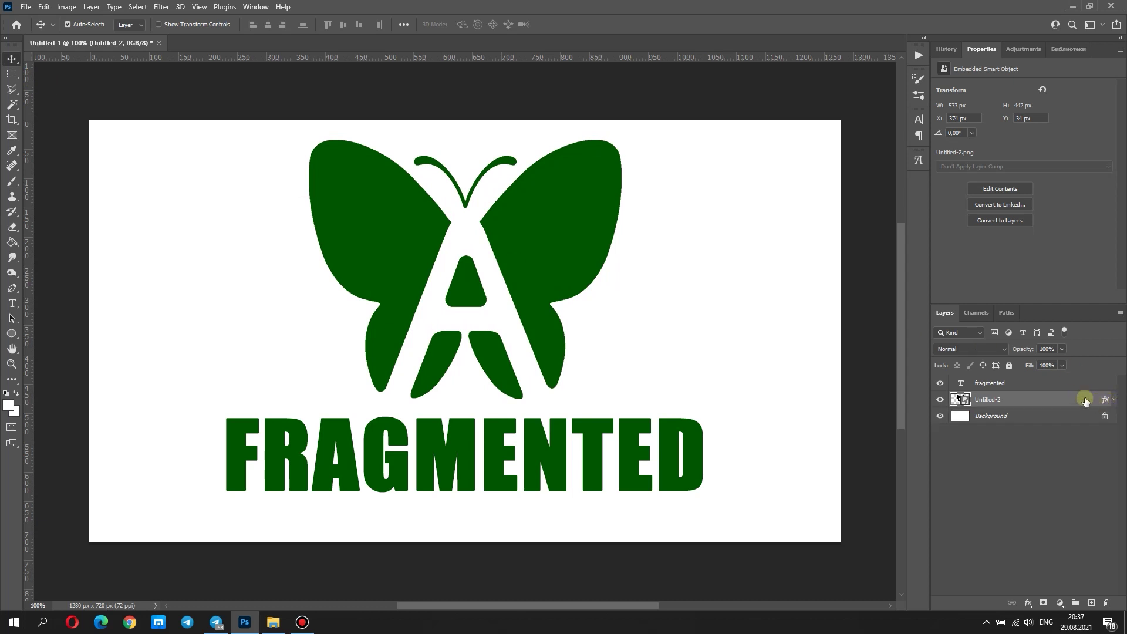
Merge the FRAGMENTED text and butterfly layers into one layer
{"action": "left_click", "coordinate": [1058, 386]}
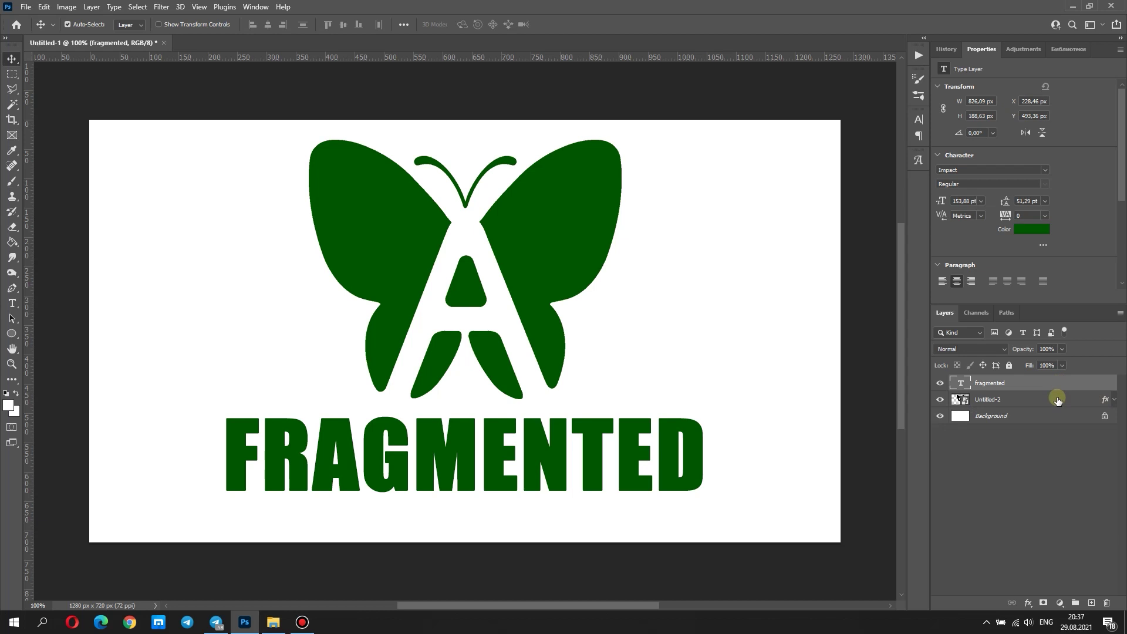
{"action": "left_click", "coordinate": [1057, 401], "text": "ctrl"}
{"action": "left_click", "coordinate": [93, 6]}
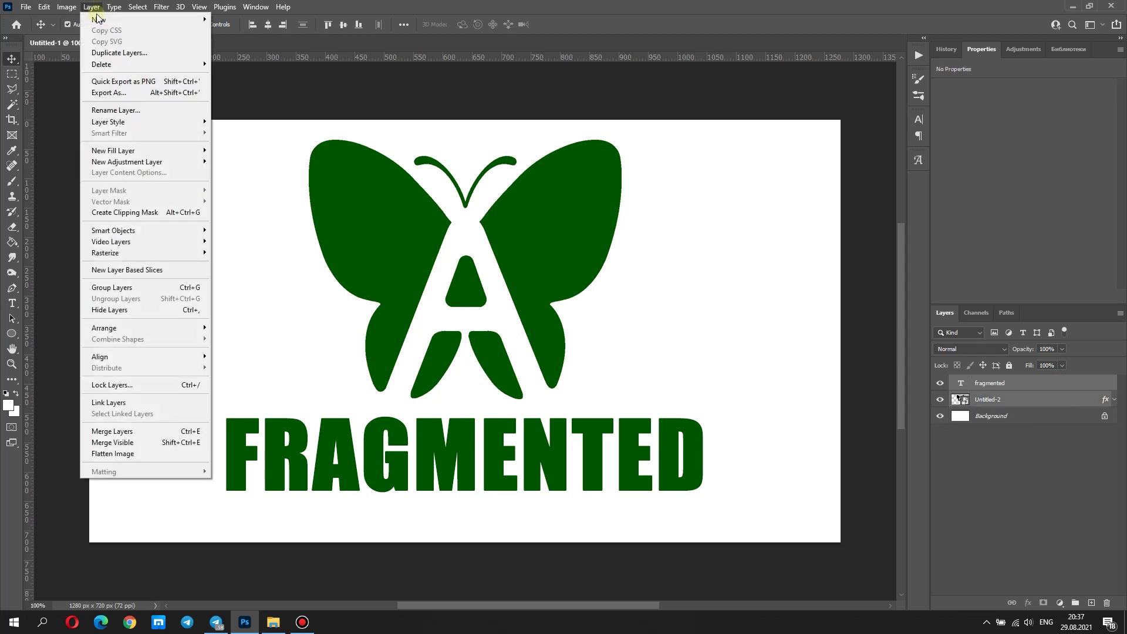
{"action": "left_click", "coordinate": [97, 432]}
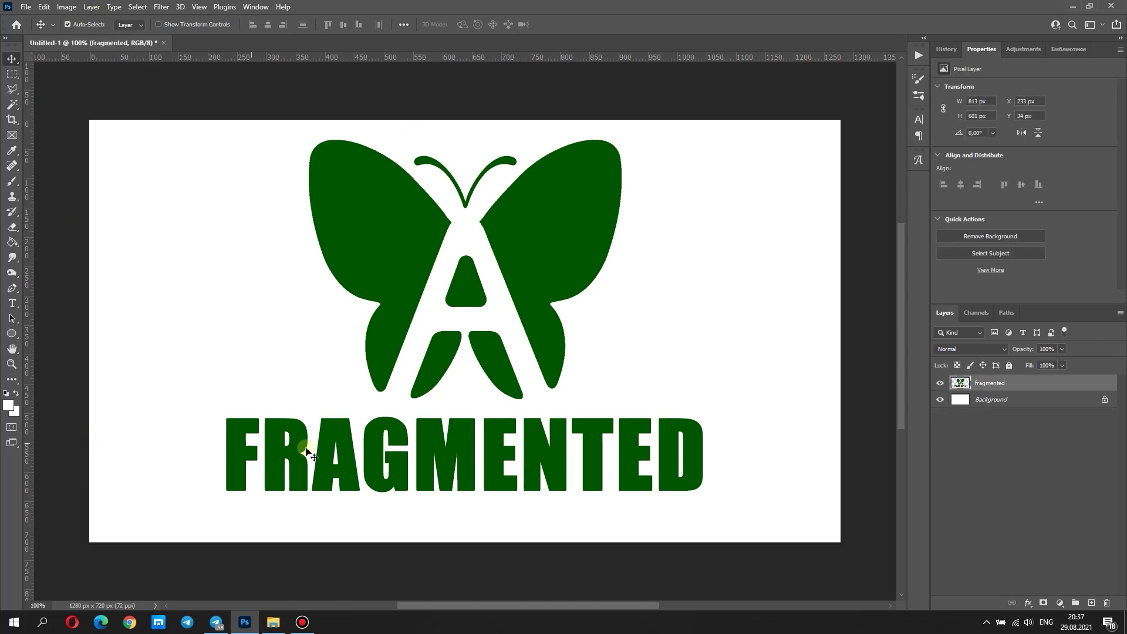
Fill the Background layer with near-black #191313 using the Paint Bucket
{"action": "left_click", "coordinate": [1045, 403]}
{"action": "left_click", "coordinate": [9, 403]}
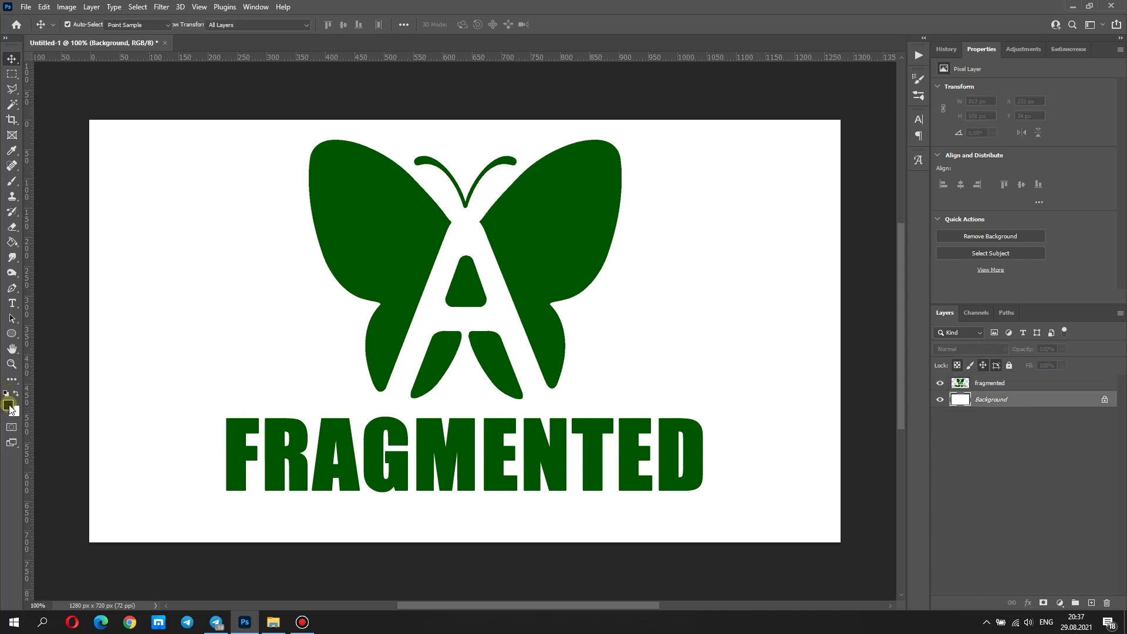
{"action": "left_click_drag", "start_coordinate": [836, 380], "coordinate": [849, 378]}
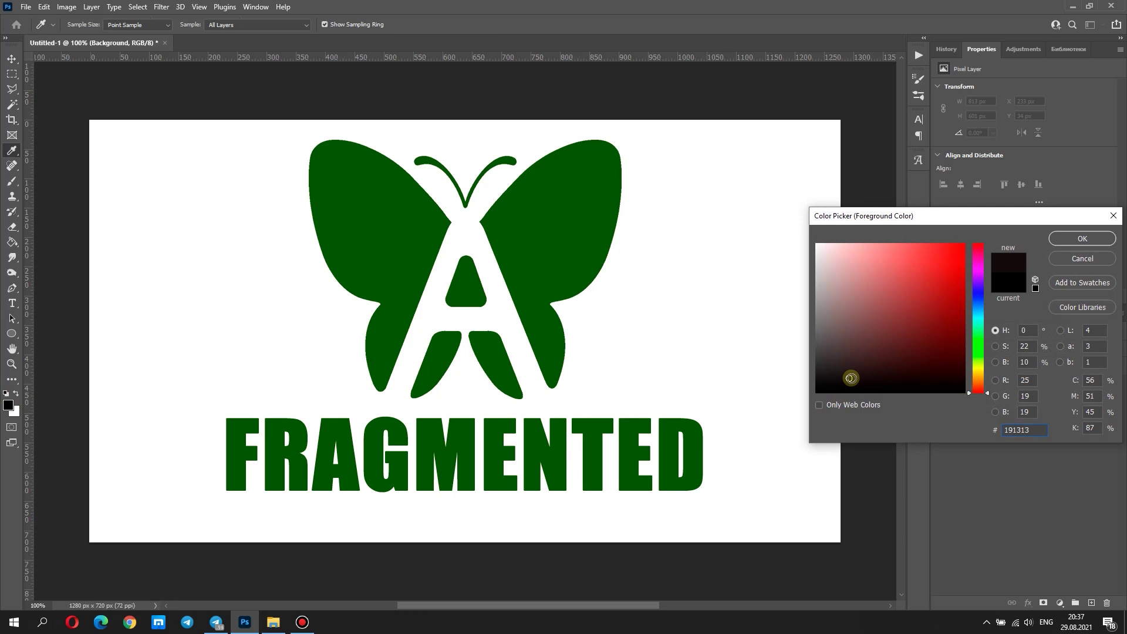
{"action": "left_click", "coordinate": [1054, 241]}
{"action": "left_click", "coordinate": [12, 241]}
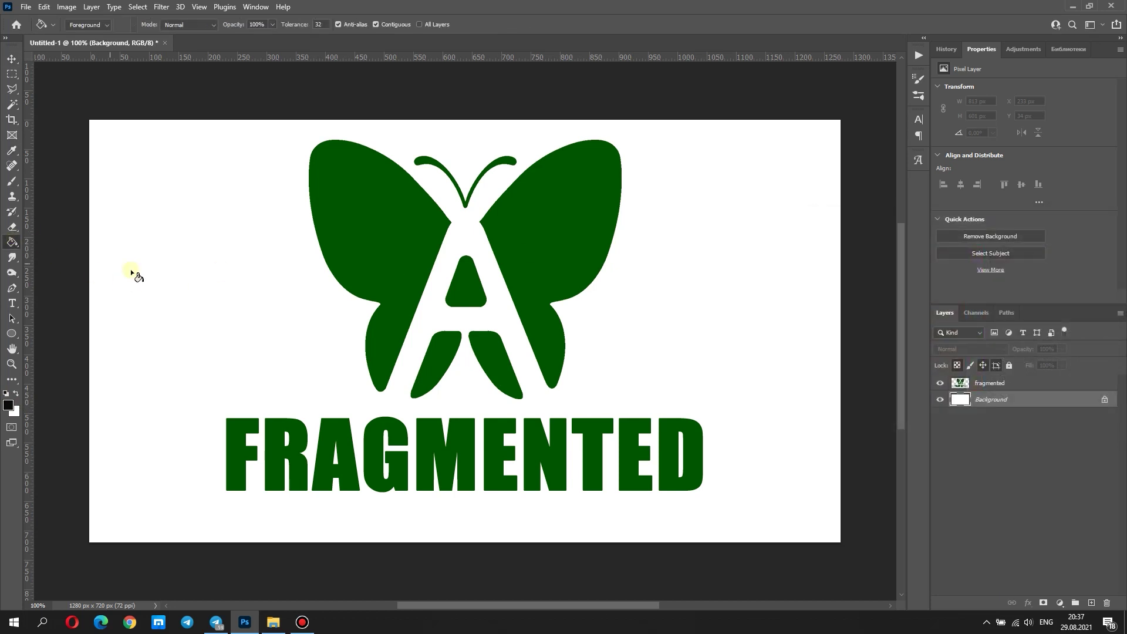
{"action": "left_click", "coordinate": [163, 286]}
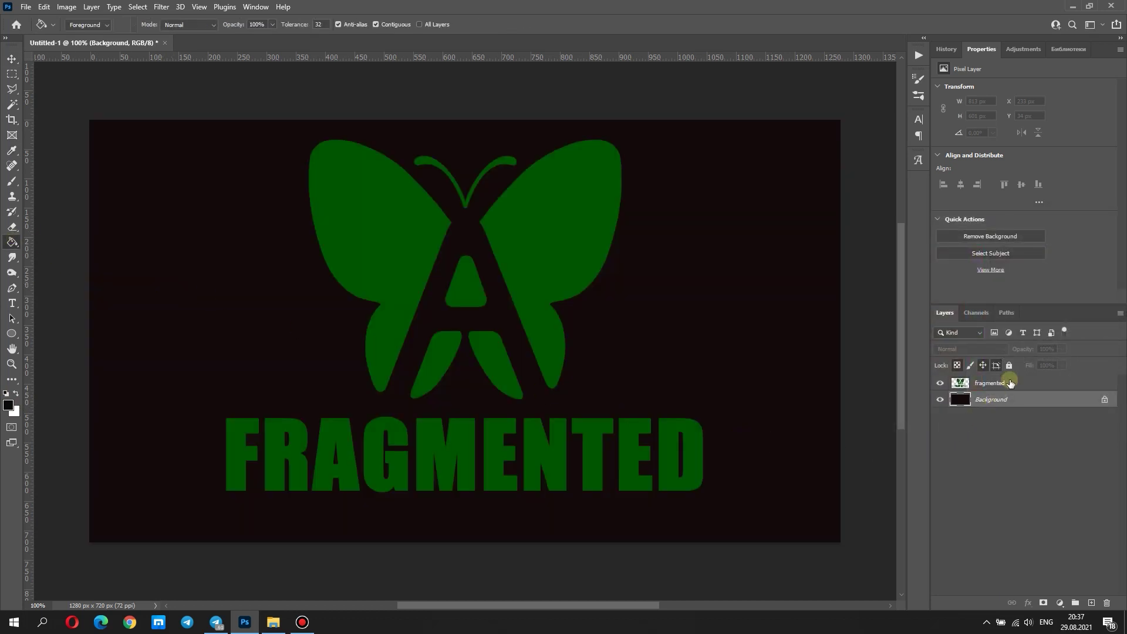
Duplicate the merged fragmented layer as fragmented copy
{"action": "right_click", "coordinate": [1010, 383]}
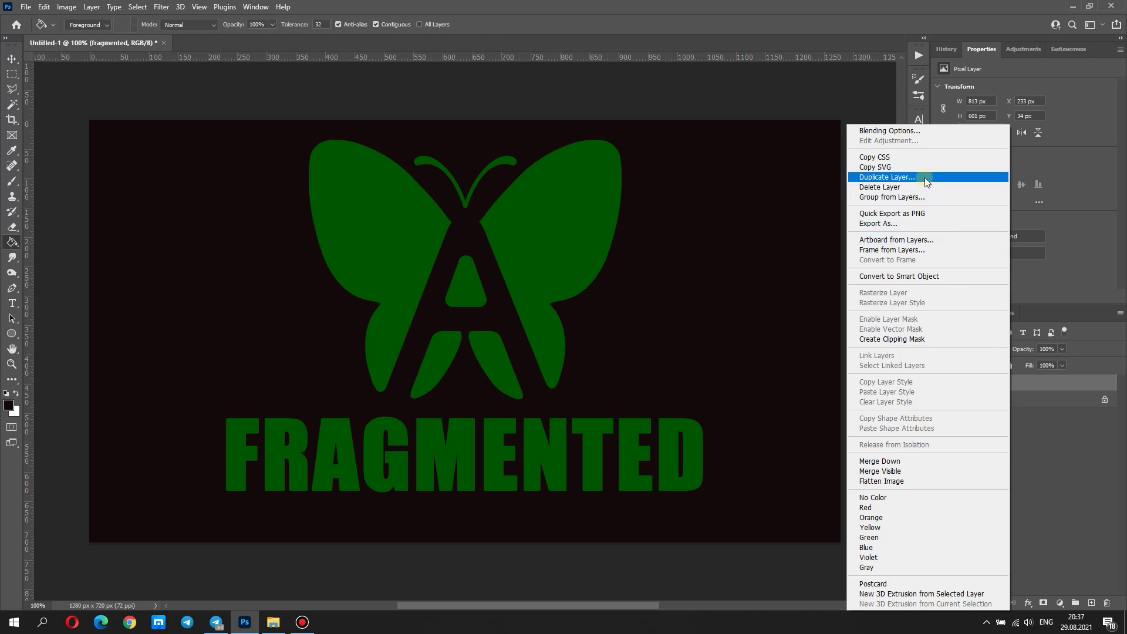
{"action": "left_click", "coordinate": [925, 177]}
{"action": "left_click", "coordinate": [631, 160]}
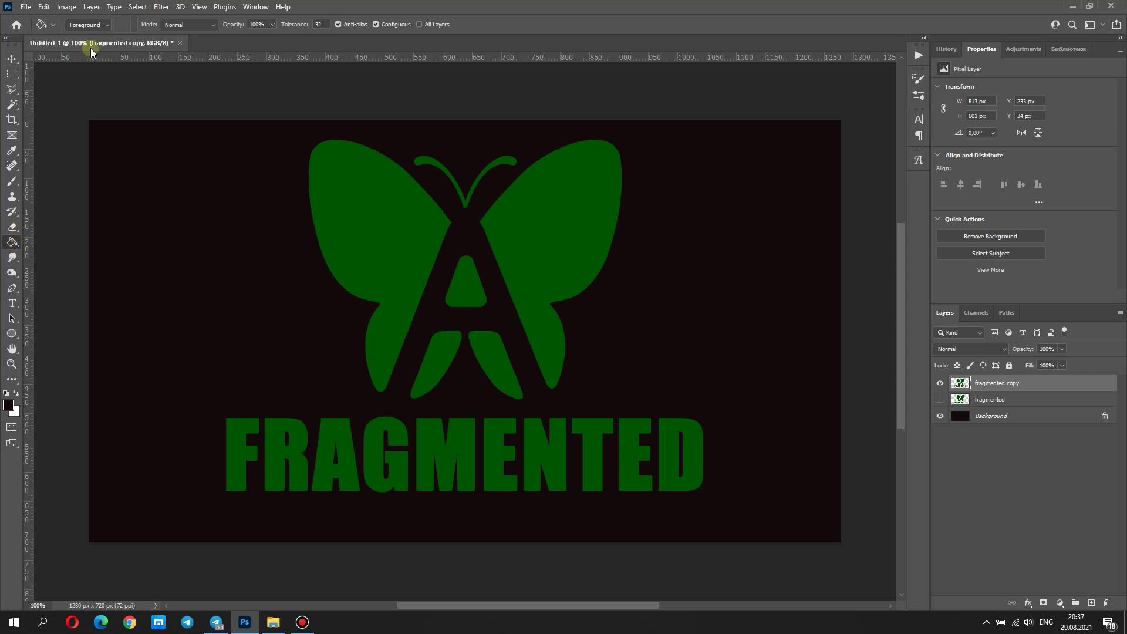
Apply the Stylize > Tiles filter twice to fragmented copy
{"action": "left_click", "coordinate": [167, 7]}
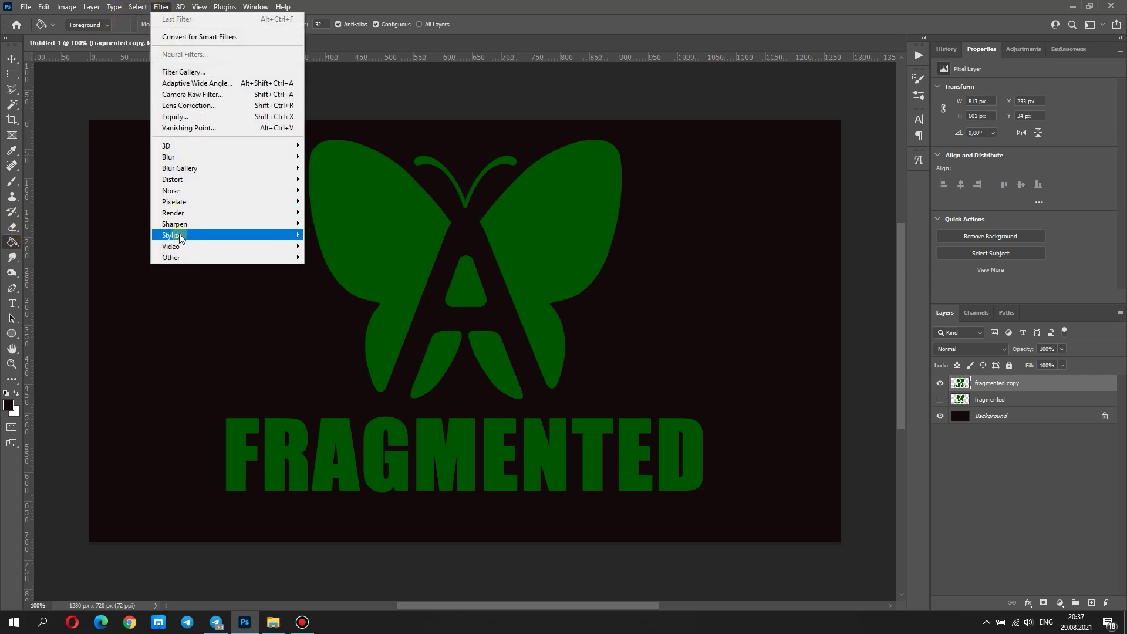
{"action": "mouse_move", "coordinate": [172, 235]}
{"action": "left_click", "coordinate": [336, 301]}
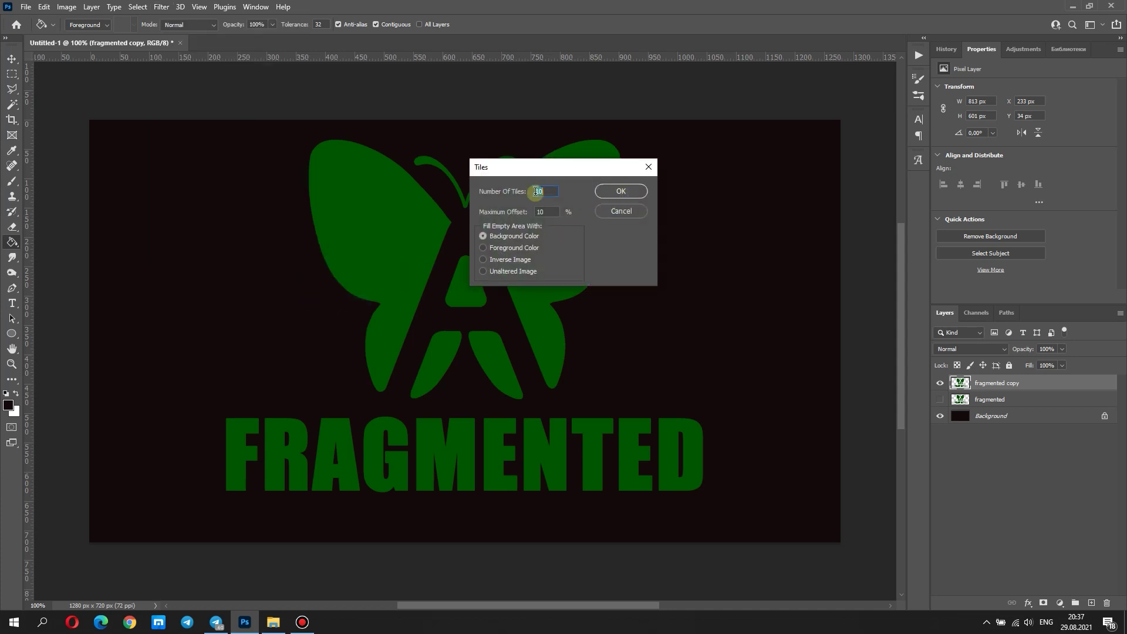
{"action": "left_click", "coordinate": [603, 196]}
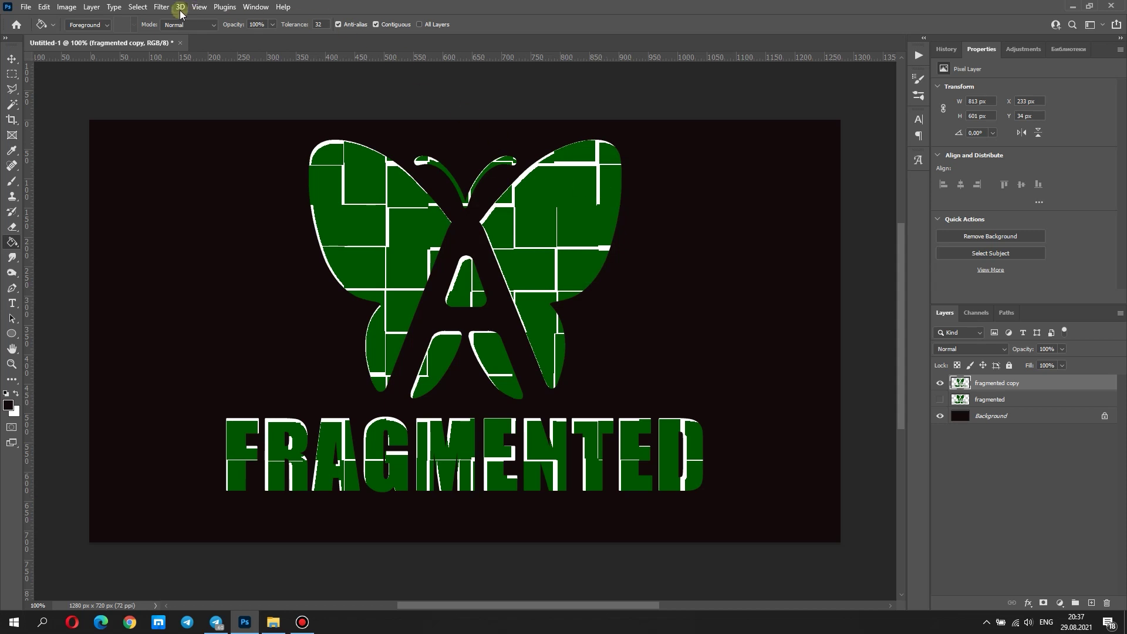
{"action": "left_click", "coordinate": [161, 7]}
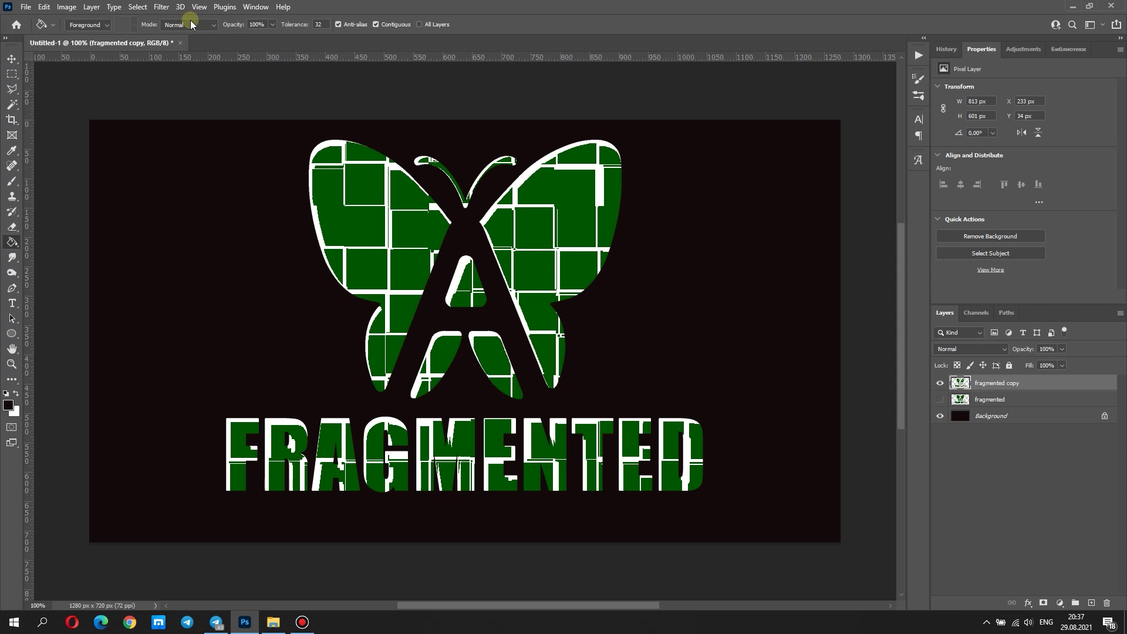
Select the white tile gaps with Color Range and cut them from the layer
{"action": "left_click", "coordinate": [137, 7]}
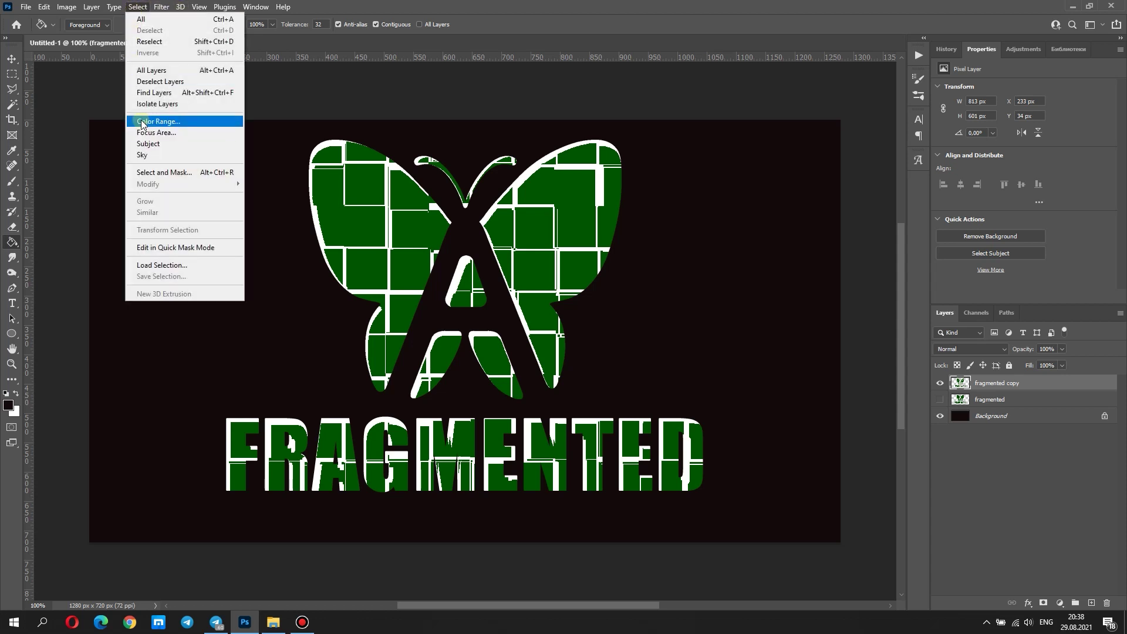
{"action": "left_click", "coordinate": [142, 121]}
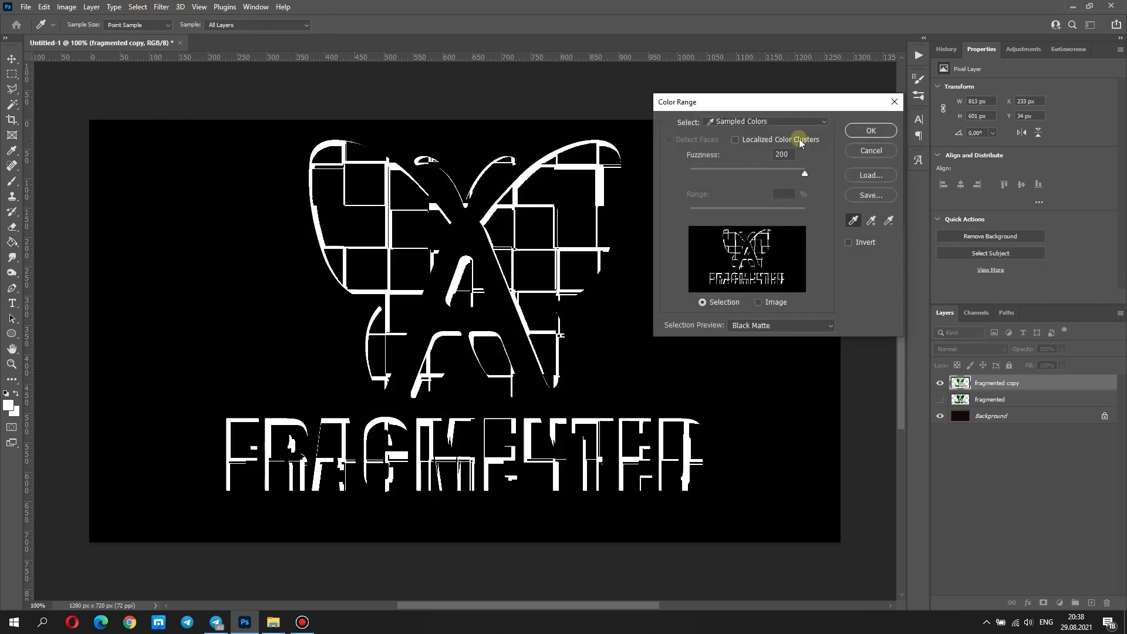
{"action": "left_click", "coordinate": [859, 131]}
{"action": "left_click", "coordinate": [44, 7]}
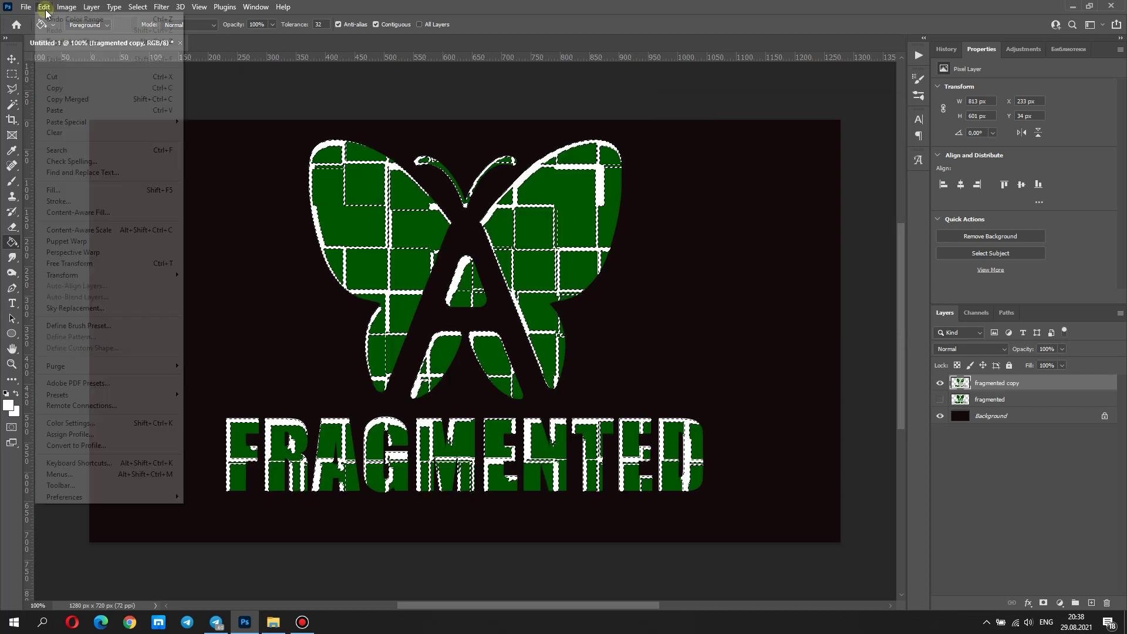
{"action": "left_click", "coordinate": [59, 77]}
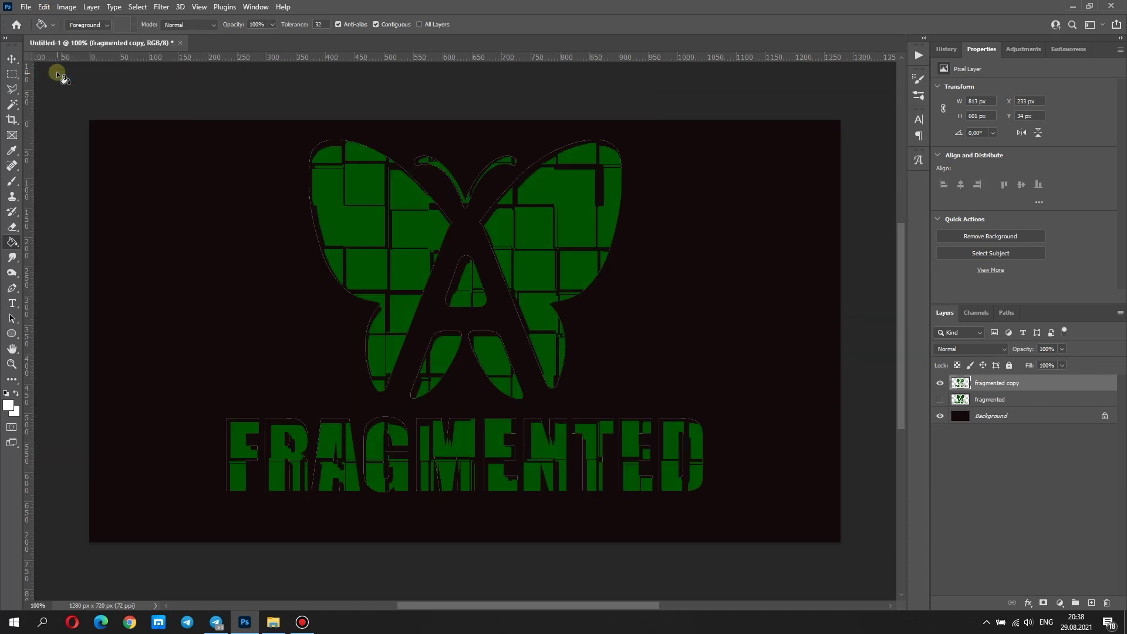
{"action": "left_click", "coordinate": [1032, 399]}
Duplicate the fragmented layer as fragmented copy 2, move it to the top, and show it
{"action": "right_click", "coordinate": [1032, 398]}
{"action": "left_click", "coordinate": [964, 177]}
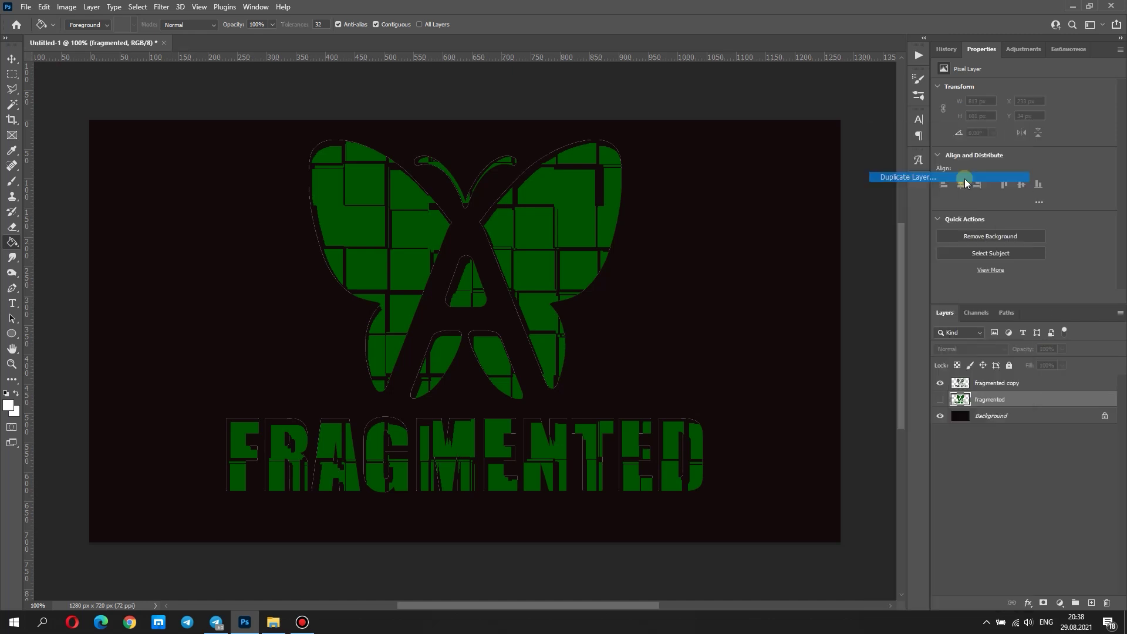
{"action": "left_click", "coordinate": [641, 162]}
{"action": "left_click_drag", "start_coordinate": [1027, 397], "coordinate": [1030, 383]}
{"action": "left_click", "coordinate": [940, 384]}
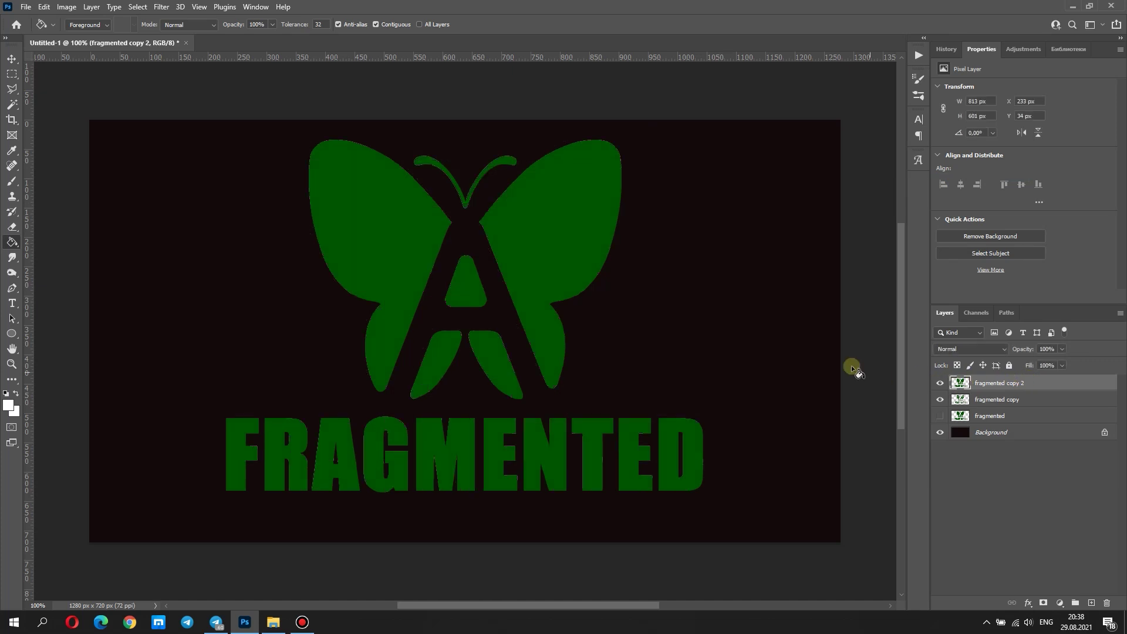
Rotate the canvas 90° clockwise and apply the Tiles filter twice
{"action": "left_click", "coordinate": [71, 8]}
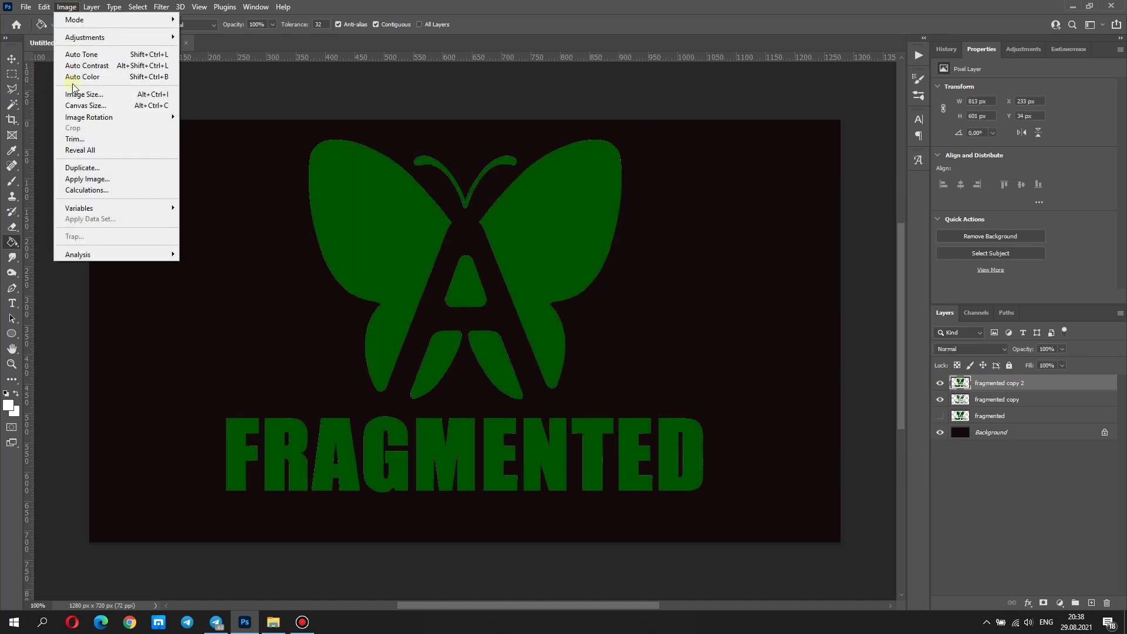
{"action": "mouse_move", "coordinate": [89, 118]}
{"action": "left_click", "coordinate": [197, 128]}
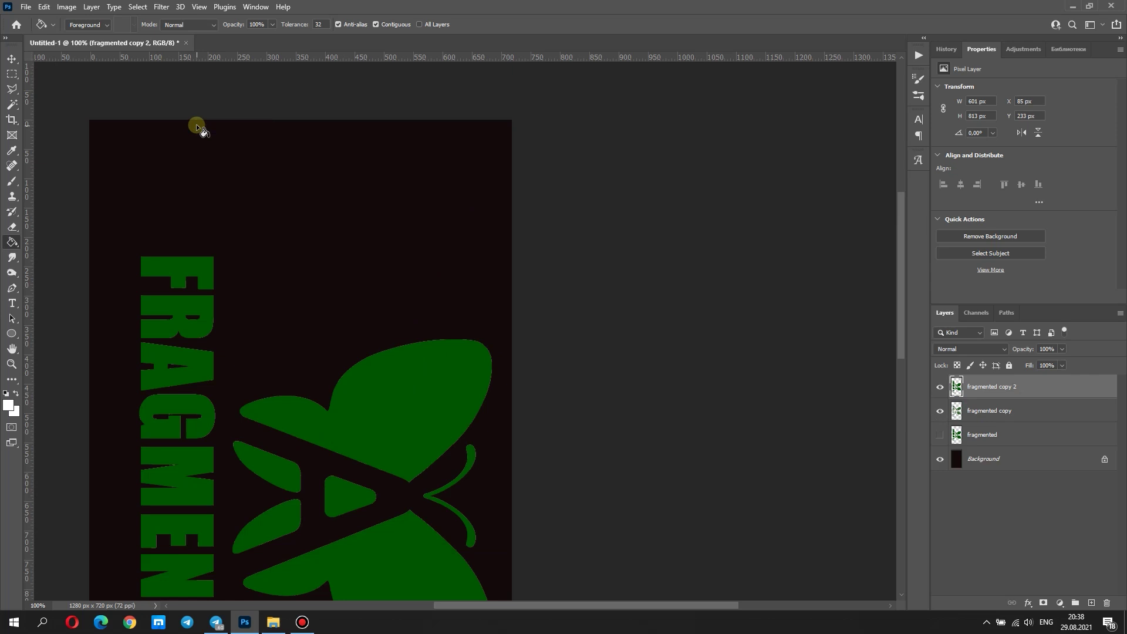
{"action": "left_click", "coordinate": [161, 7]}
{"action": "left_click", "coordinate": [169, 19]}
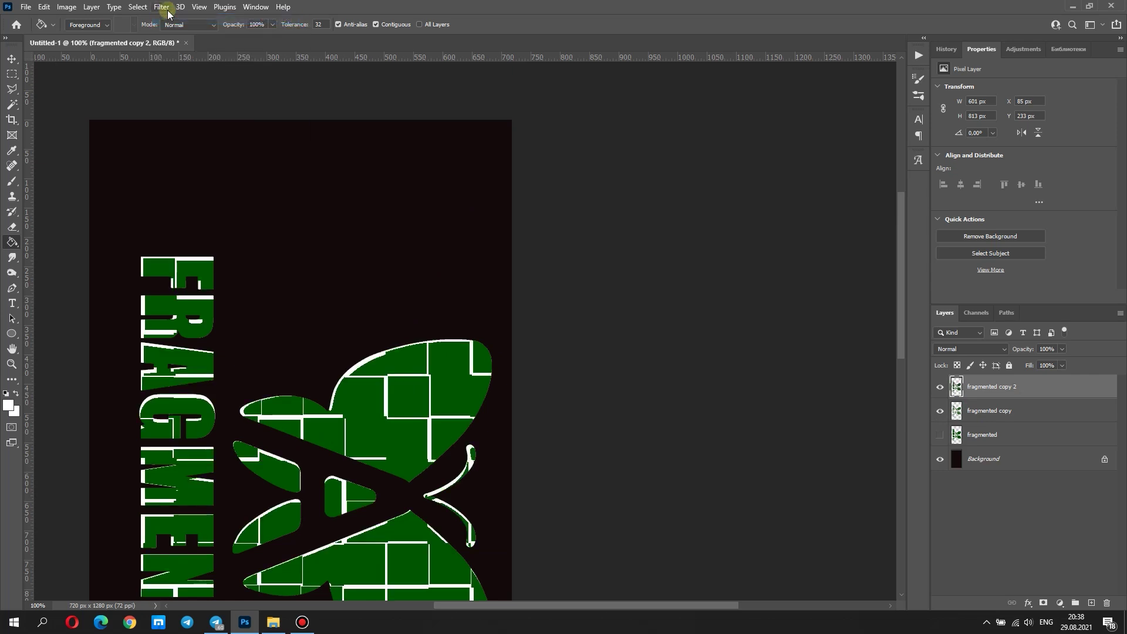
{"action": "left_click", "coordinate": [169, 20]}
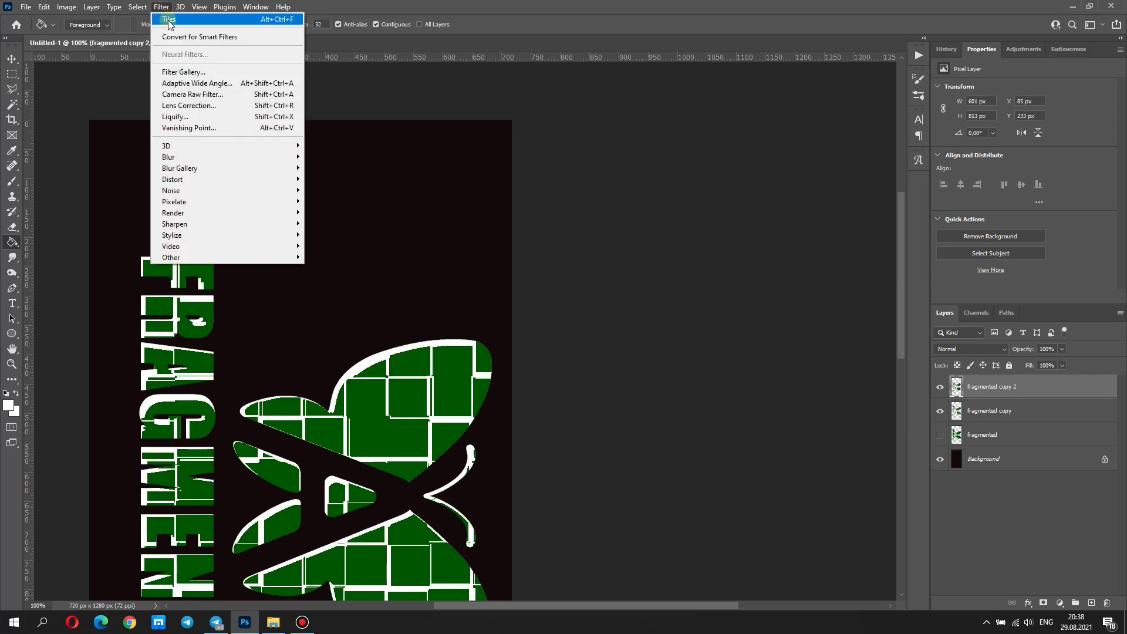
{"action": "left_click", "coordinate": [168, 19]}
Select the white gaps with Color Range and cut them from fragmented copy 2
{"action": "left_click", "coordinate": [147, 13]}
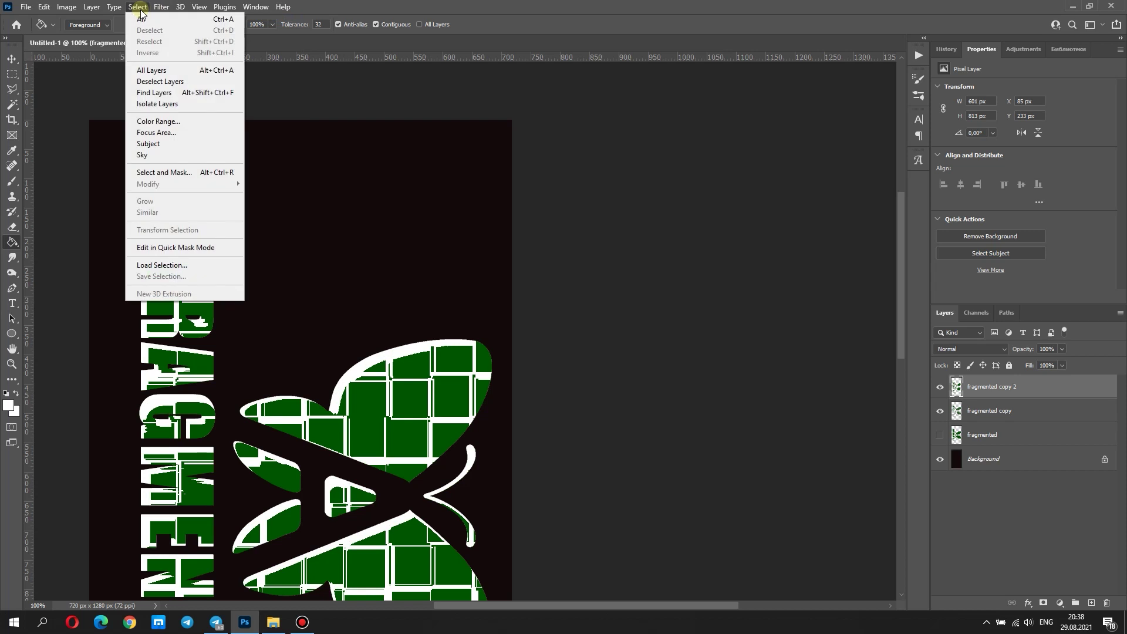
{"action": "left_click", "coordinate": [155, 124]}
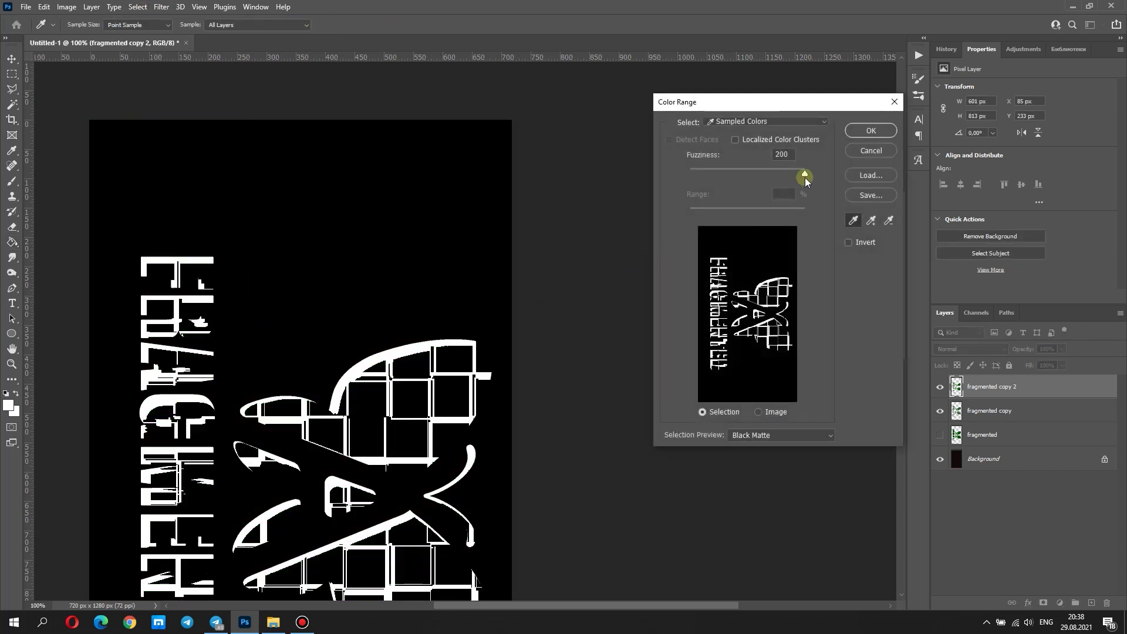
{"action": "left_click", "coordinate": [854, 132]}
{"action": "left_click", "coordinate": [44, 7]}
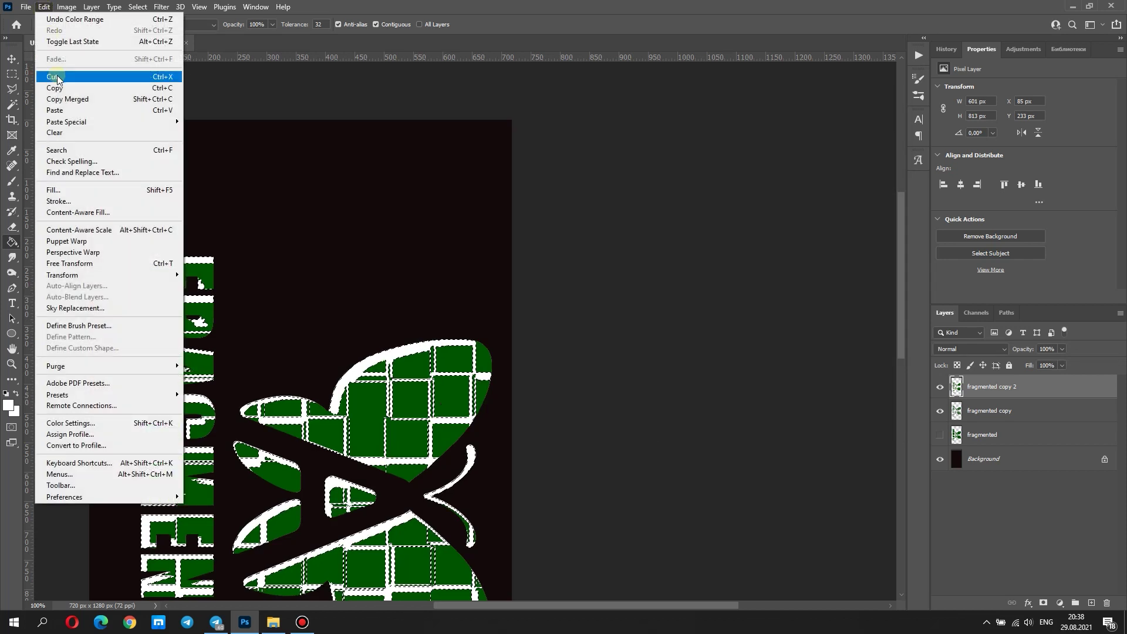
{"action": "left_click", "coordinate": [57, 77]}
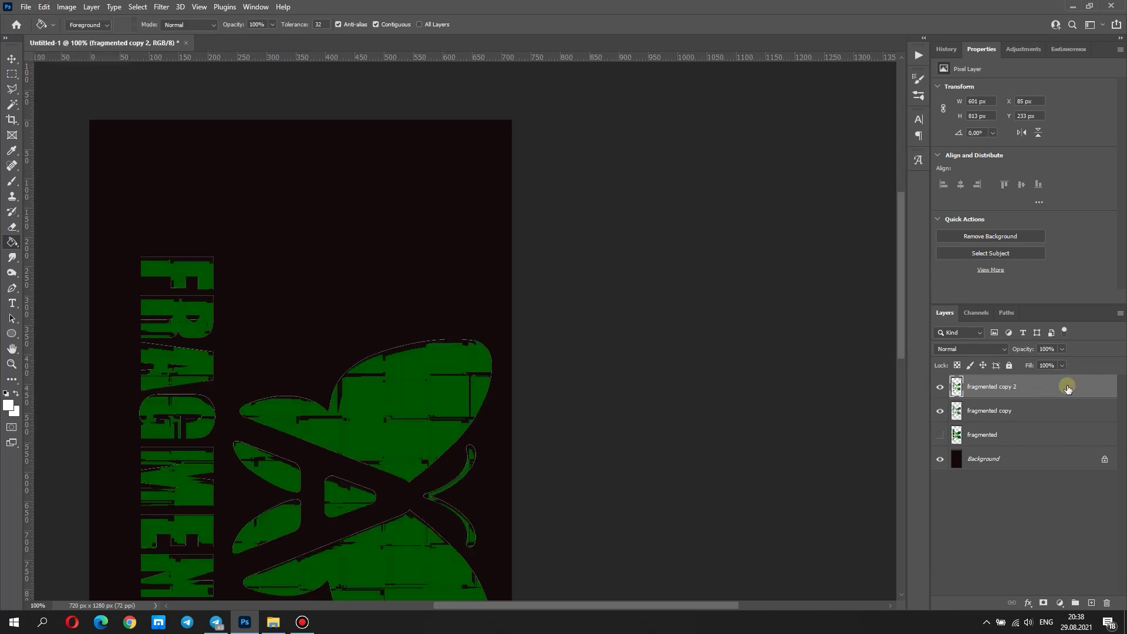
Add a green 457814 Color Overlay style to fragmented copy 2
{"action": "double_click", "coordinate": [1067, 389]}
{"action": "left_click", "coordinate": [728, 171]}
{"action": "left_click", "coordinate": [947, 56]}
{"action": "left_click", "coordinate": [941, 323]}
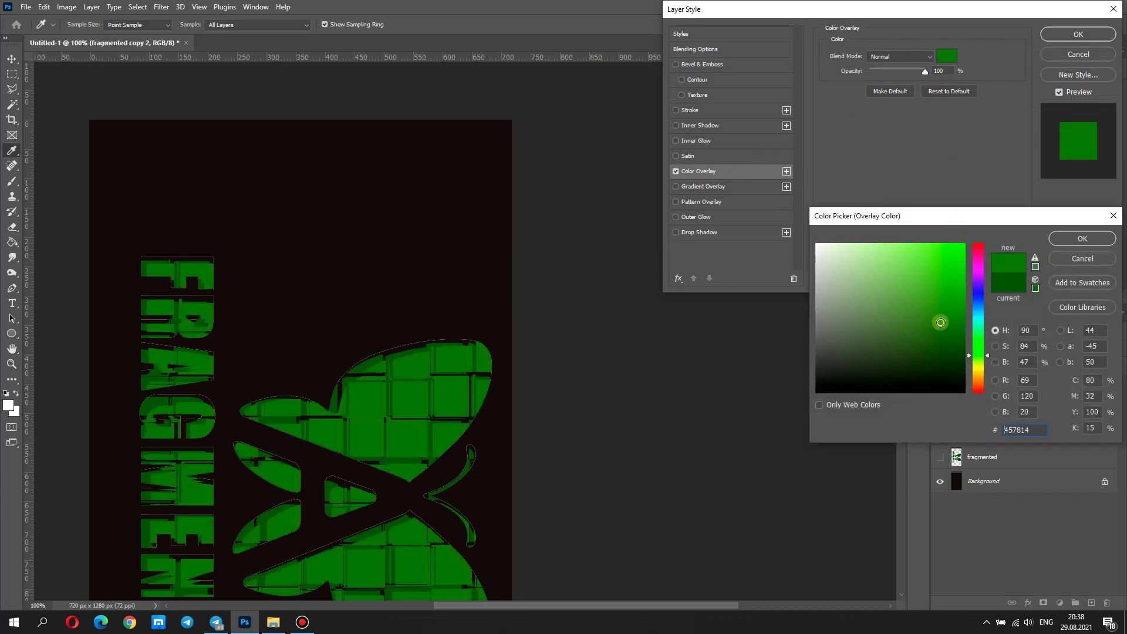
{"action": "left_click", "coordinate": [1070, 242]}
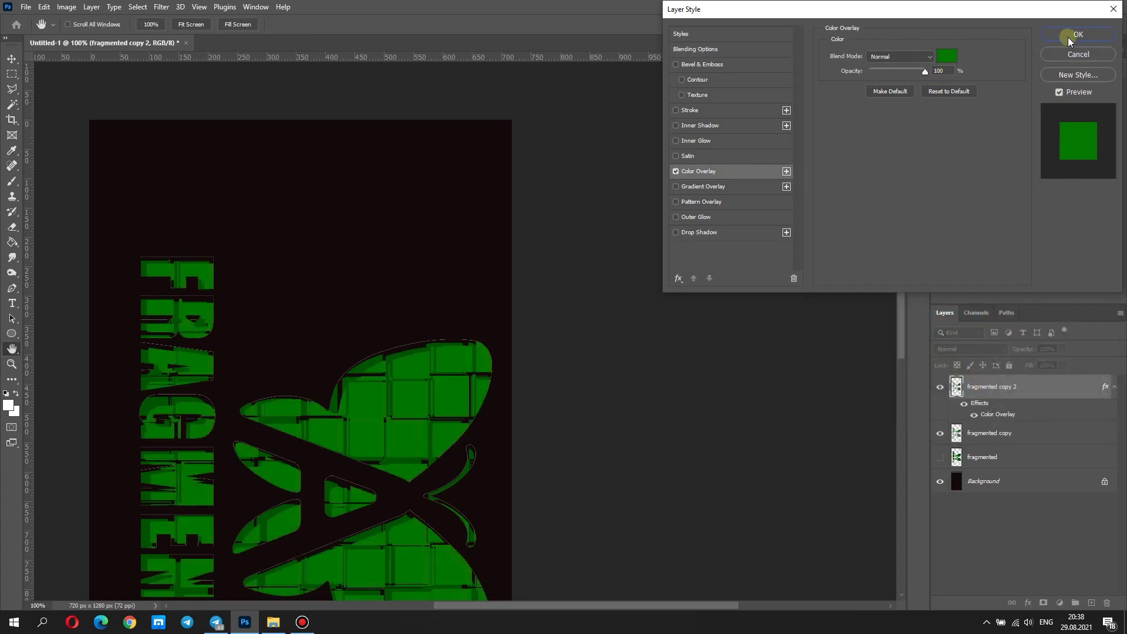
{"action": "left_click", "coordinate": [1069, 35]}
{"action": "left_click", "coordinate": [1112, 390]}
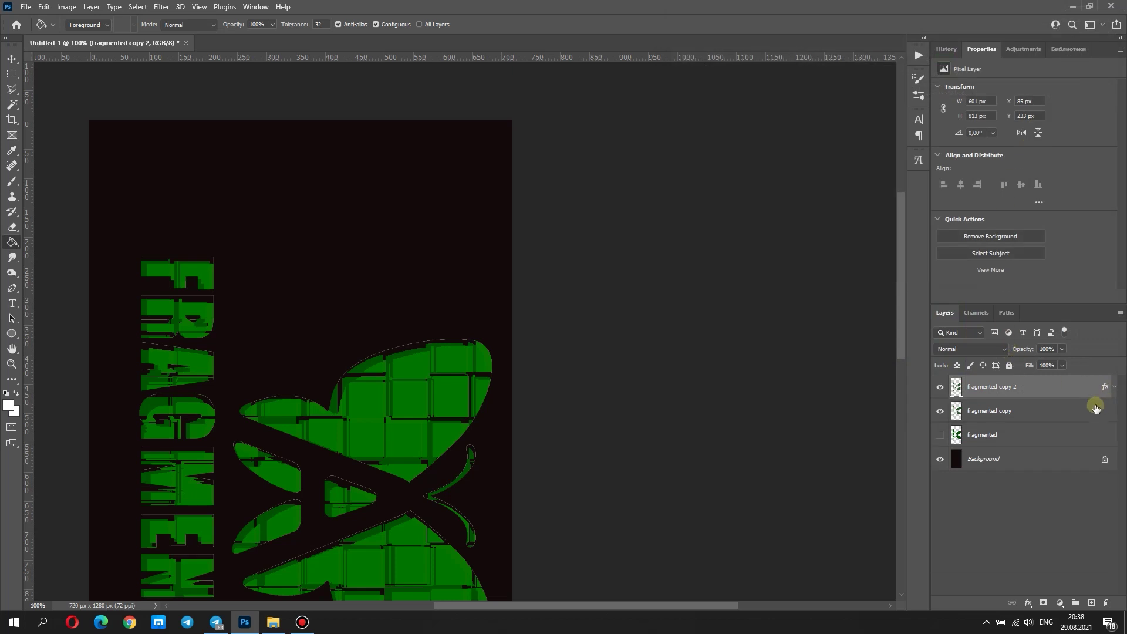
{"action": "left_click", "coordinate": [1083, 435]}
Duplicate the fragmented layer as fragmented copy 3, move it to the top, and show it
{"action": "right_click", "coordinate": [1083, 434]}
{"action": "left_click", "coordinate": [969, 176]}
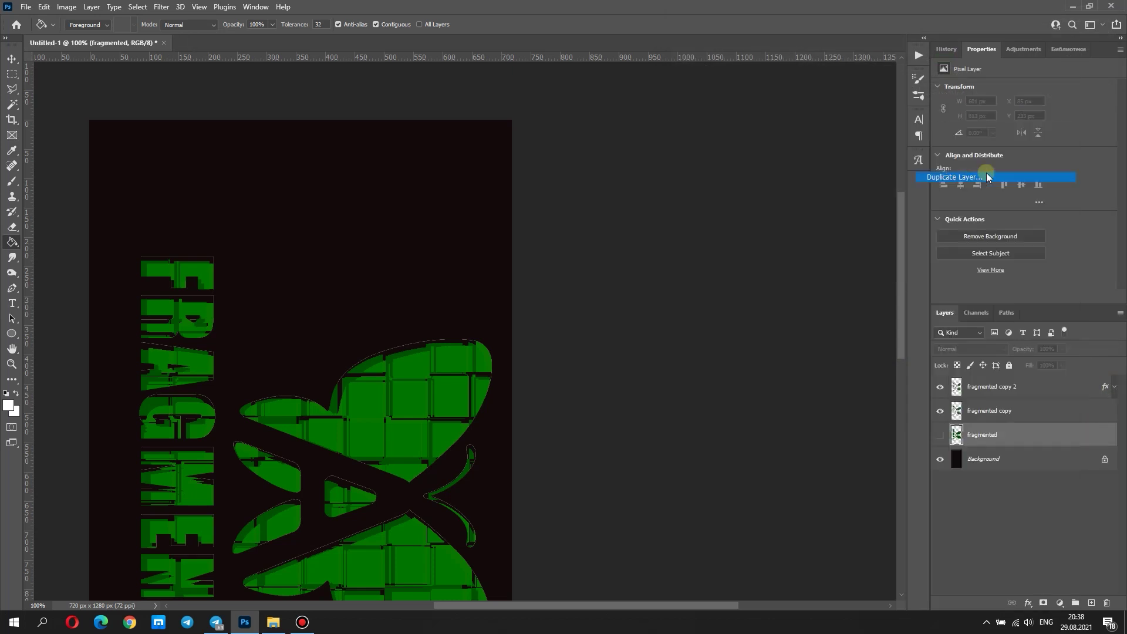
{"action": "left_click", "coordinate": [629, 156]}
{"action": "left_click_drag", "start_coordinate": [1055, 431], "coordinate": [975, 391]}
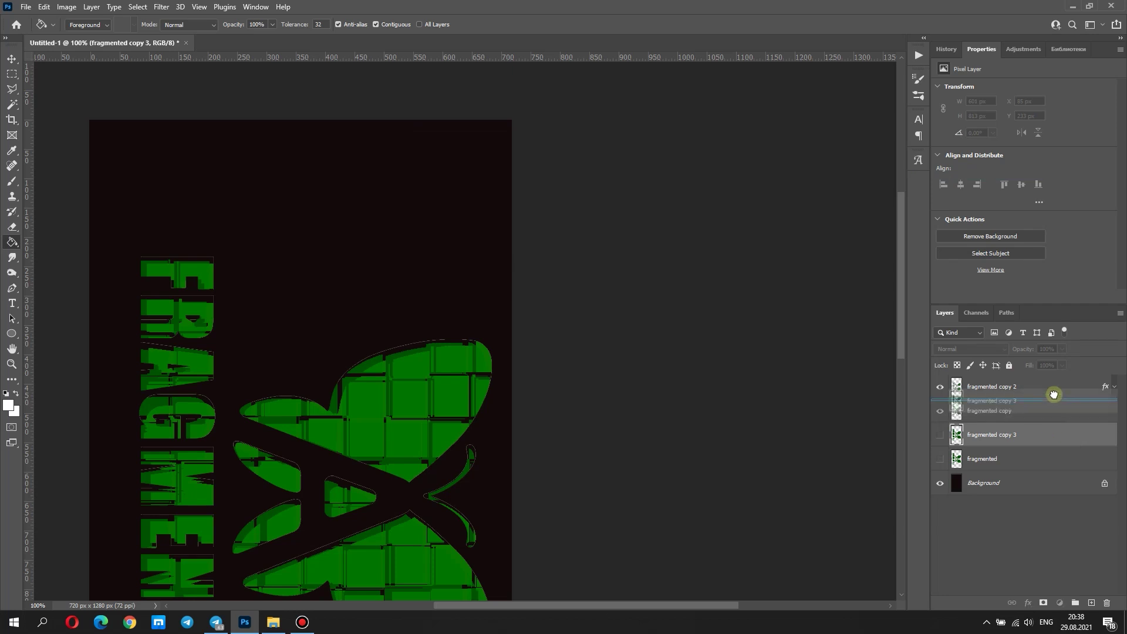
{"action": "left_click", "coordinate": [940, 387]}
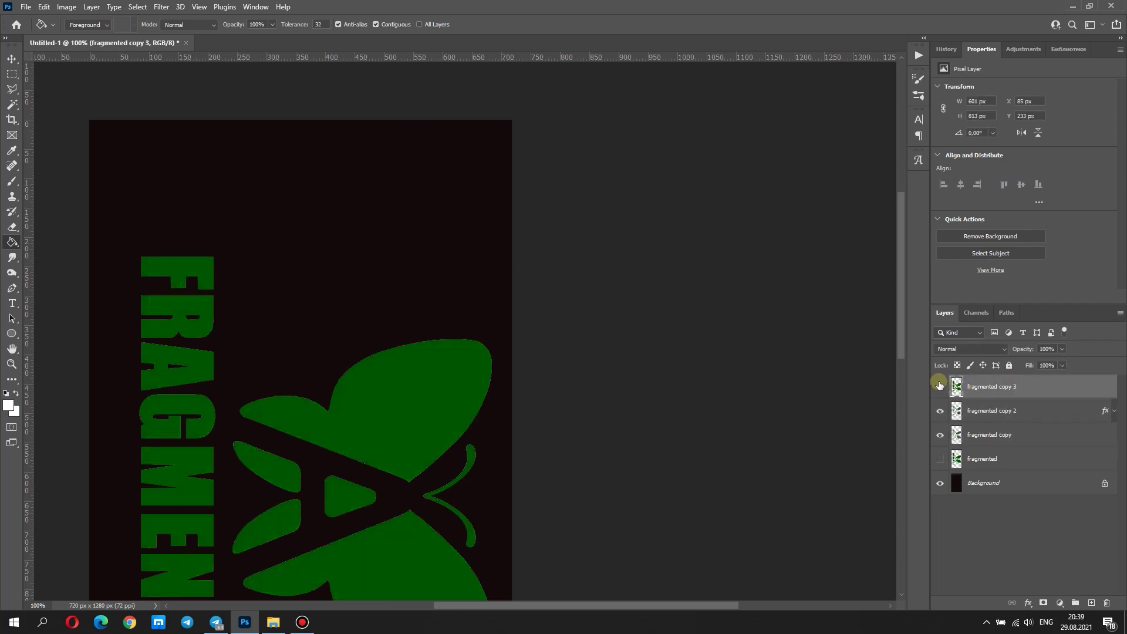
Rotate the canvas 90° clockwise and apply the Tiles filter three times
{"action": "left_click", "coordinate": [69, 7]}
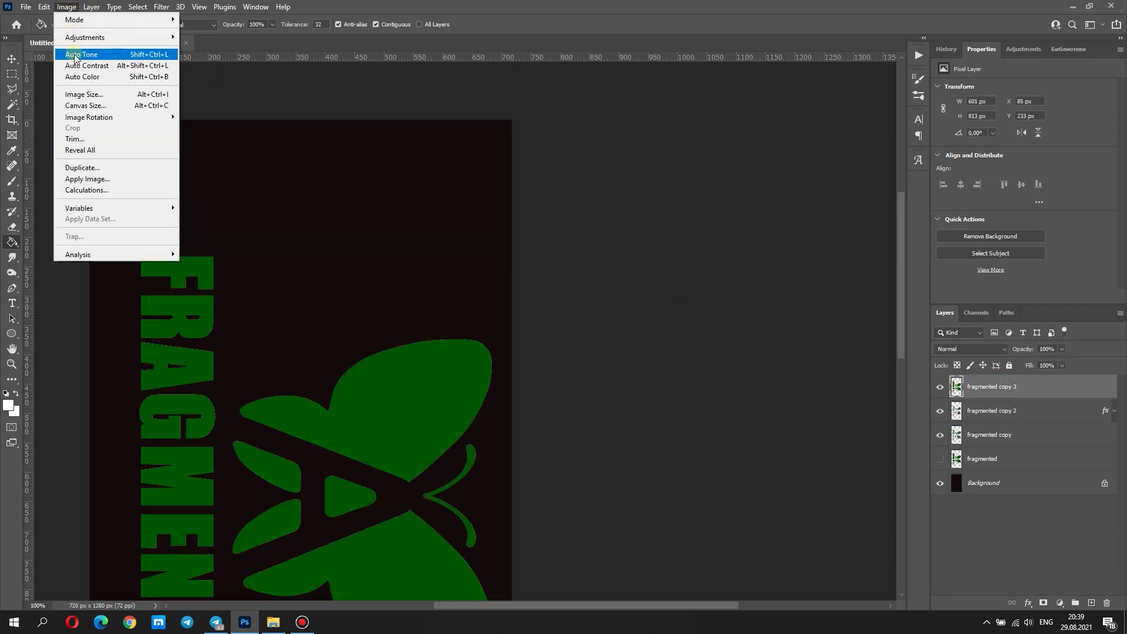
{"action": "mouse_move", "coordinate": [90, 117]}
{"action": "left_click", "coordinate": [191, 128]}
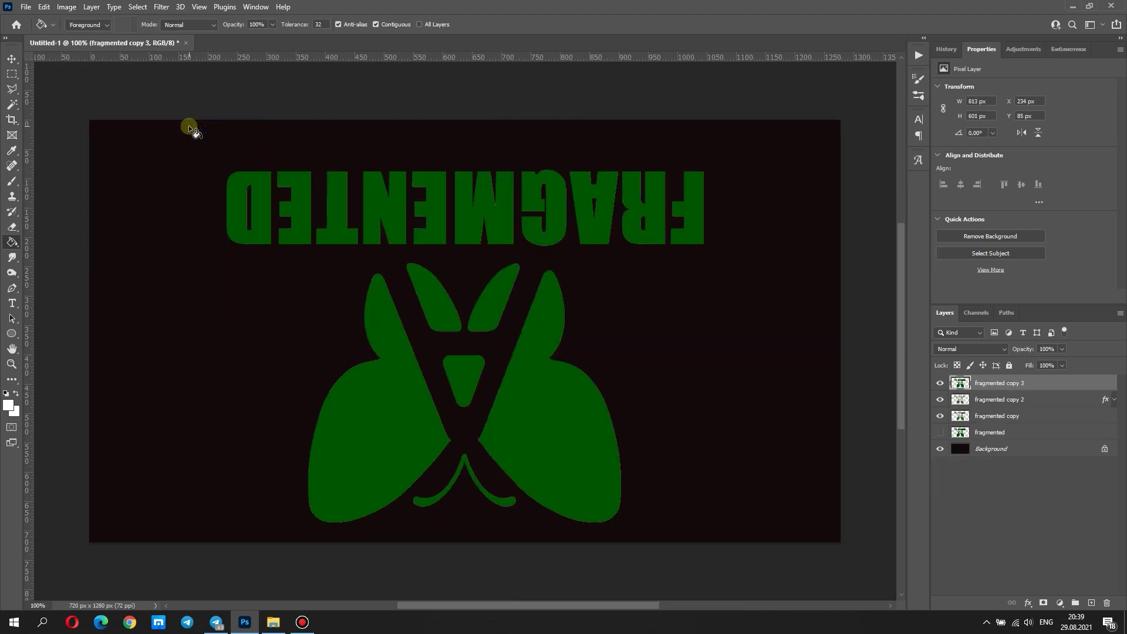
{"action": "left_click", "coordinate": [160, 7]}
{"action": "left_click", "coordinate": [171, 19]}
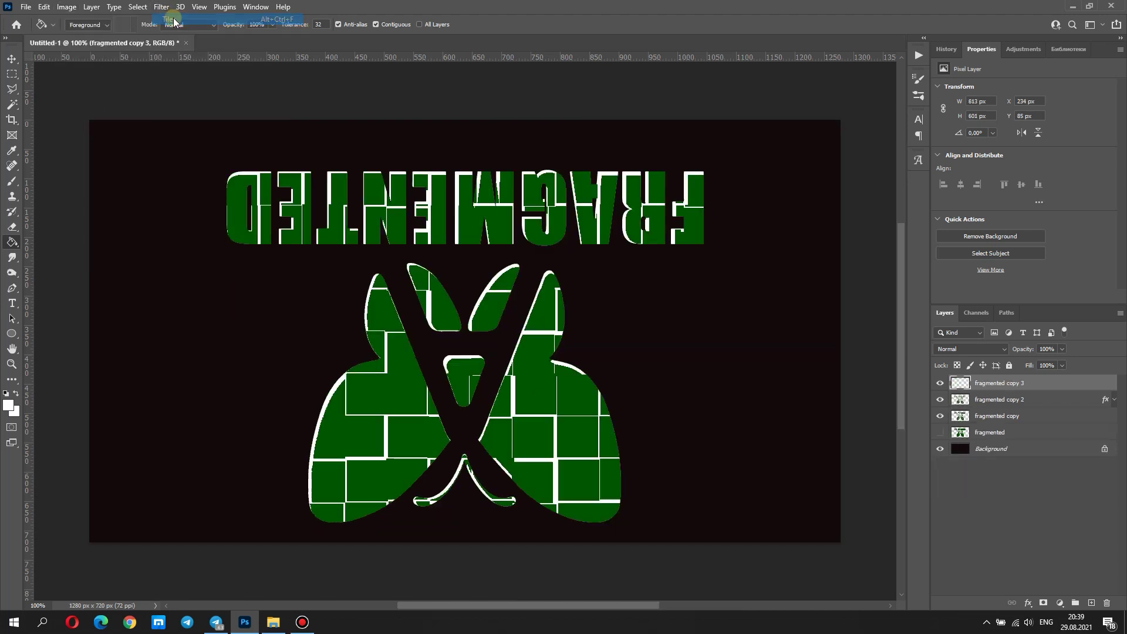
{"action": "left_click", "coordinate": [160, 7]}
{"action": "left_click", "coordinate": [169, 20]}
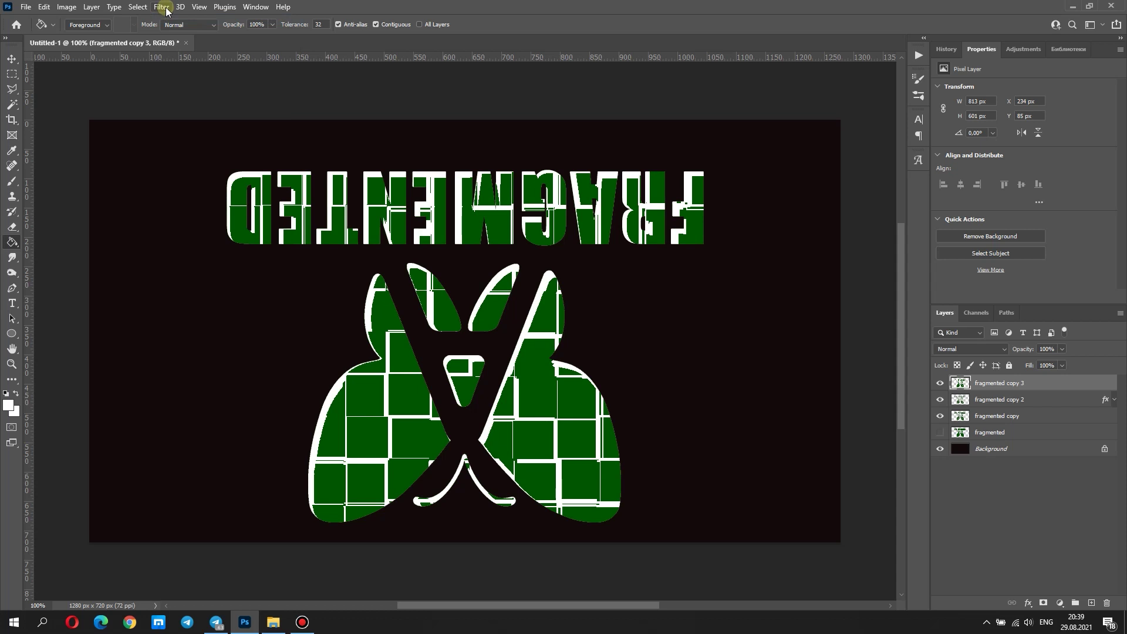
{"action": "left_click", "coordinate": [169, 19]}
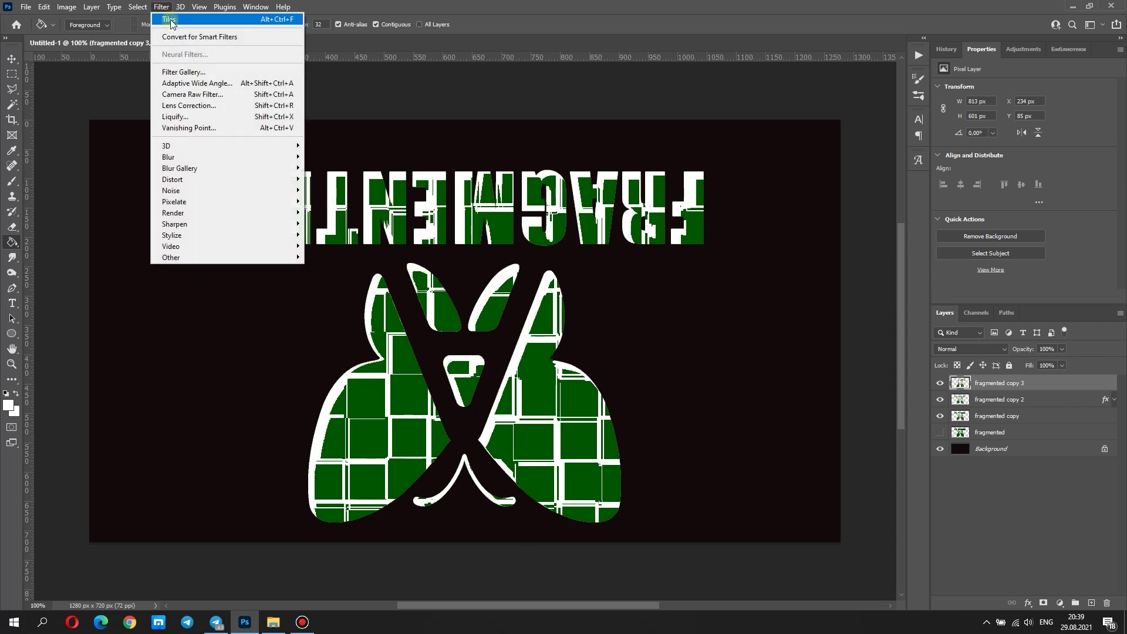
{"action": "left_click", "coordinate": [169, 20]}
Select the white gaps with Color Range and cut them from fragmented copy 3
{"action": "left_click", "coordinate": [137, 7]}
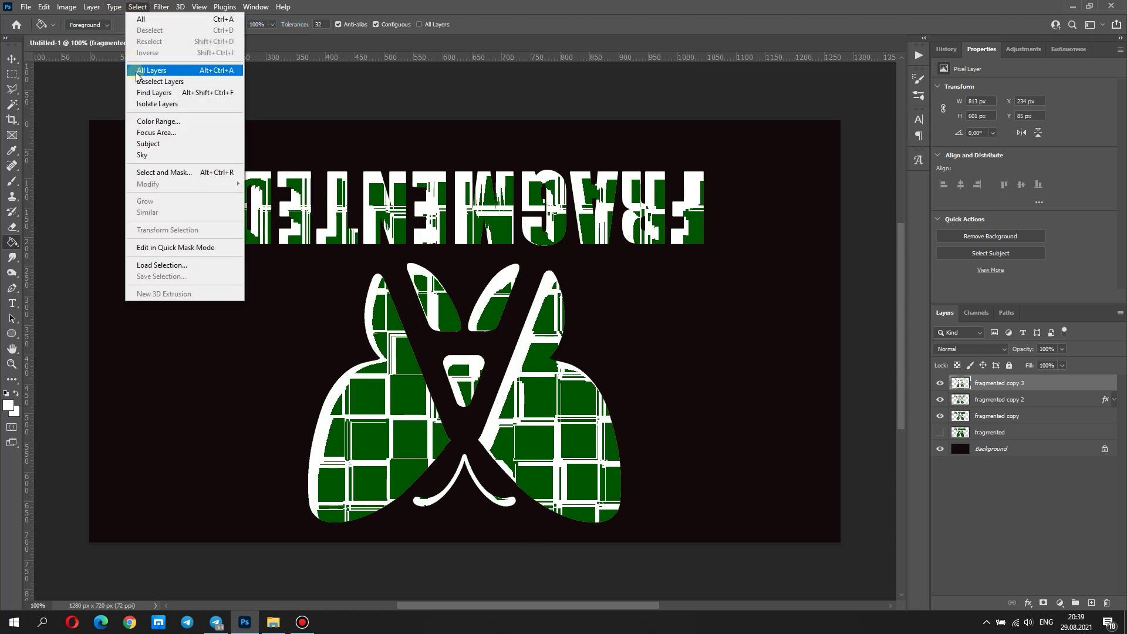
{"action": "left_click", "coordinate": [150, 120]}
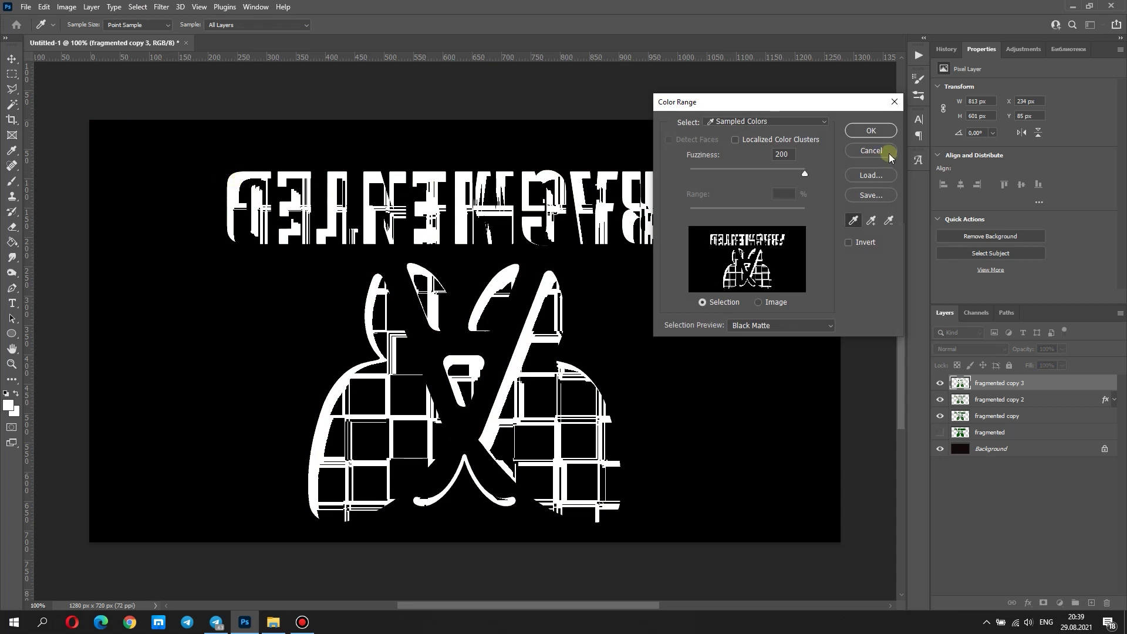
{"action": "left_click", "coordinate": [872, 130]}
{"action": "left_click", "coordinate": [44, 7]}
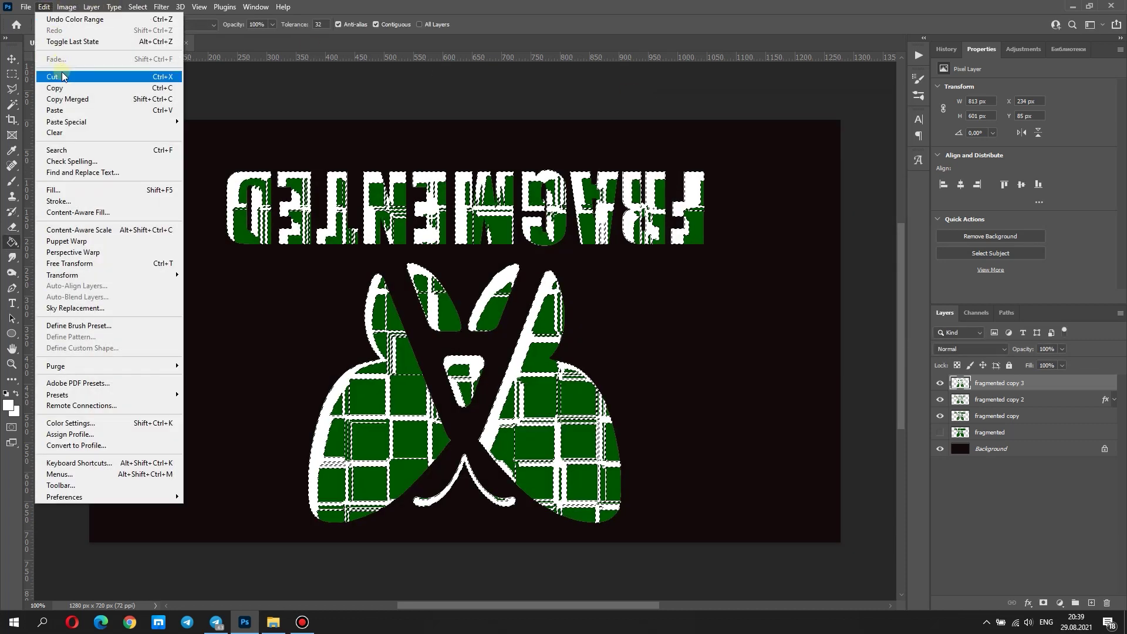
{"action": "left_click", "coordinate": [63, 77]}
Apply a Color Overlay in green #57911e to the fragmented copy 3 layer
{"action": "double_click", "coordinate": [1058, 386]}
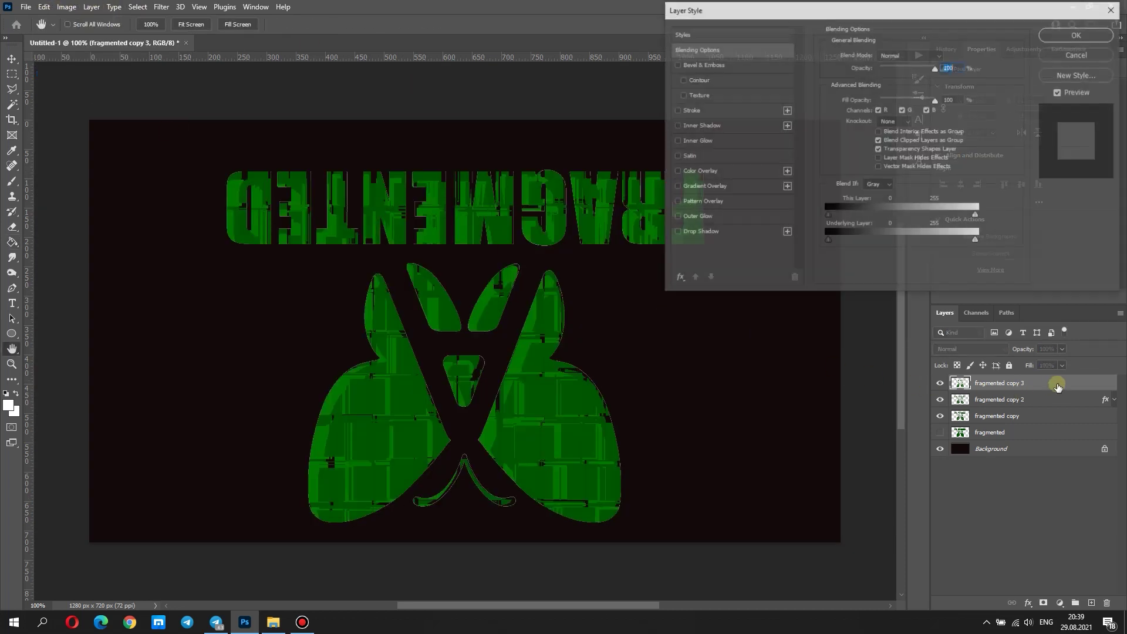
{"action": "left_click", "coordinate": [720, 172]}
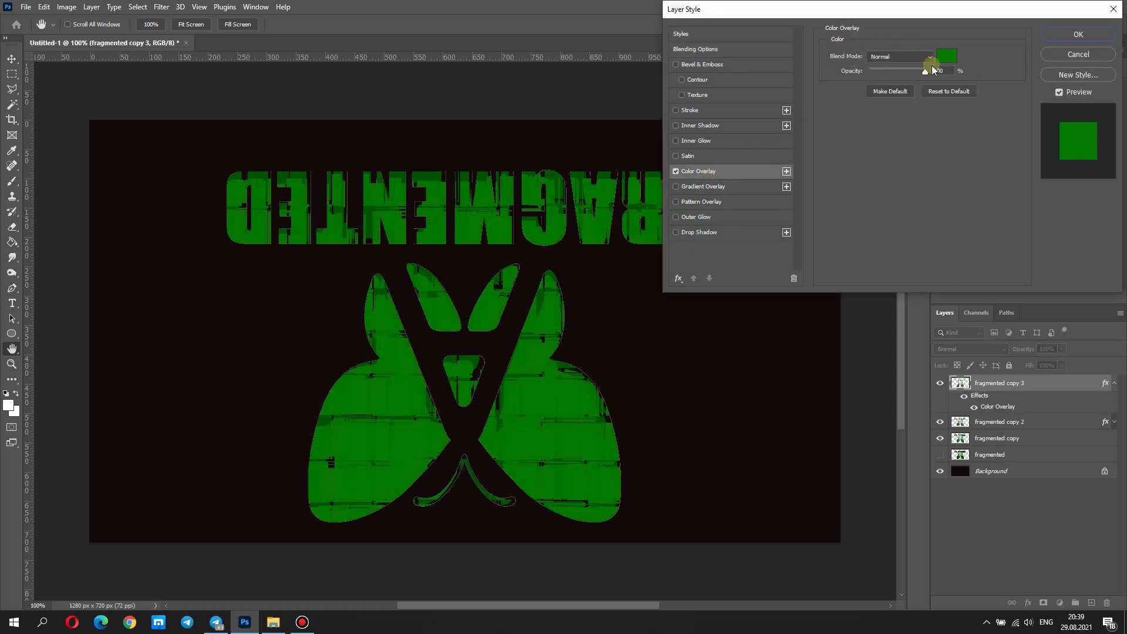
{"action": "left_click", "coordinate": [946, 56]}
{"action": "left_click", "coordinate": [934, 308]}
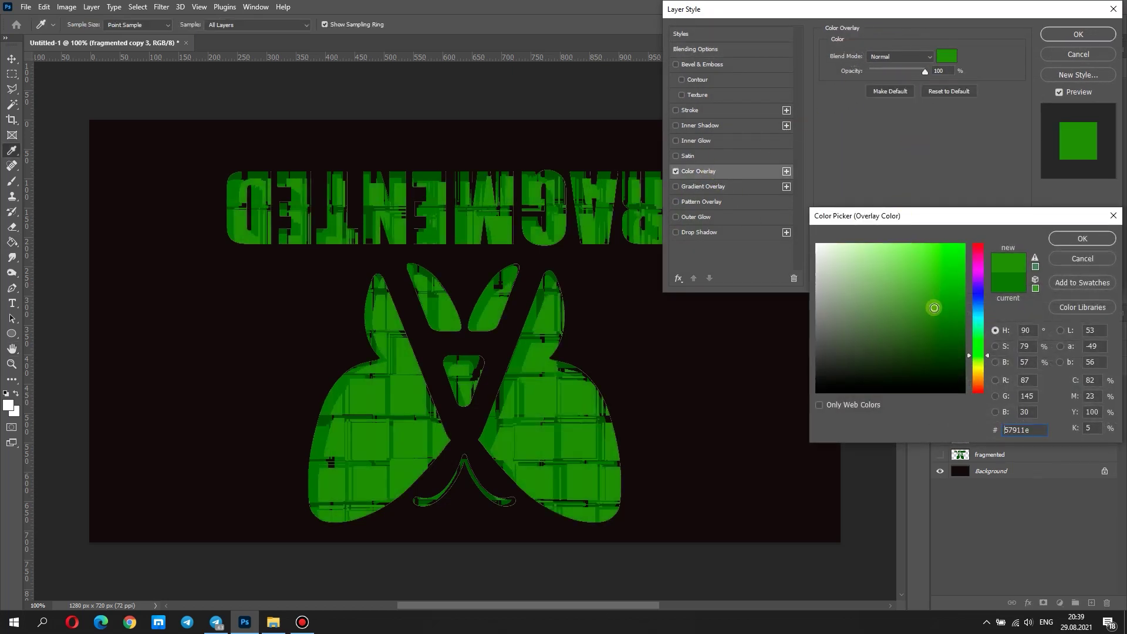
{"action": "left_click", "coordinate": [1084, 236]}
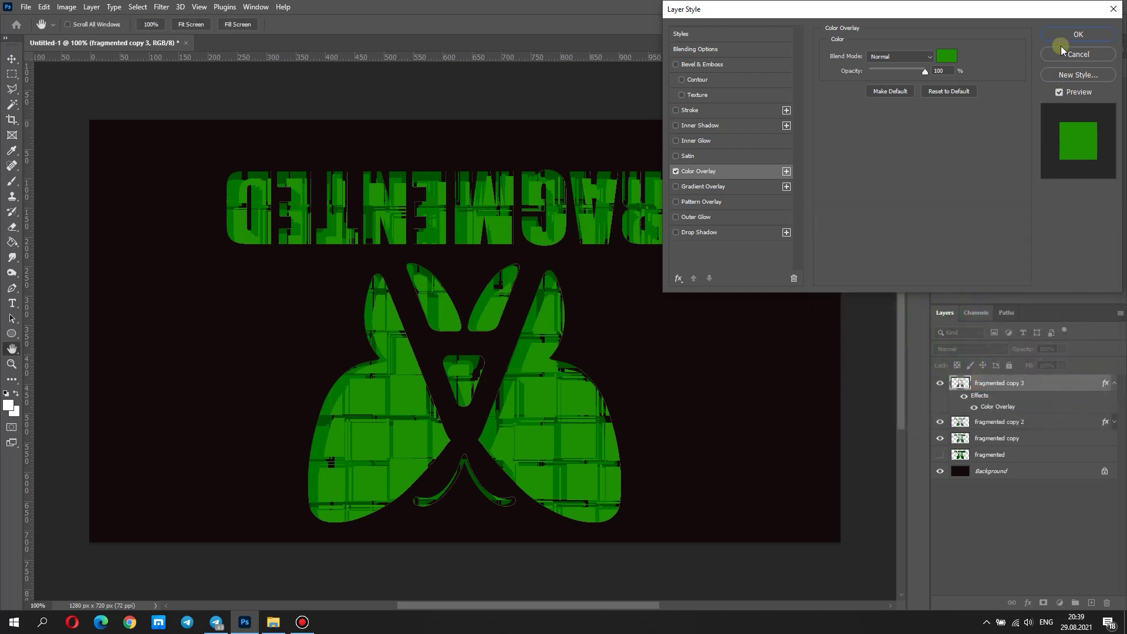
{"action": "left_click", "coordinate": [1065, 35]}
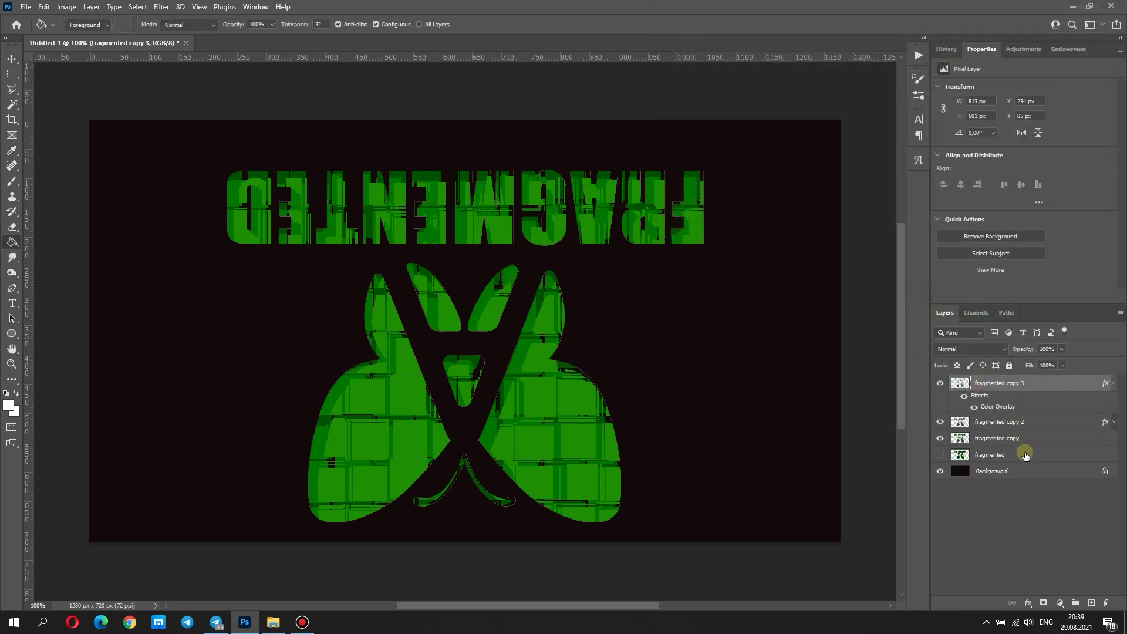
Duplicate the fragmented layer as fragmented copy 4 and move it to the top
{"action": "right_click", "coordinate": [1025, 456]}
{"action": "left_click", "coordinate": [950, 174]}
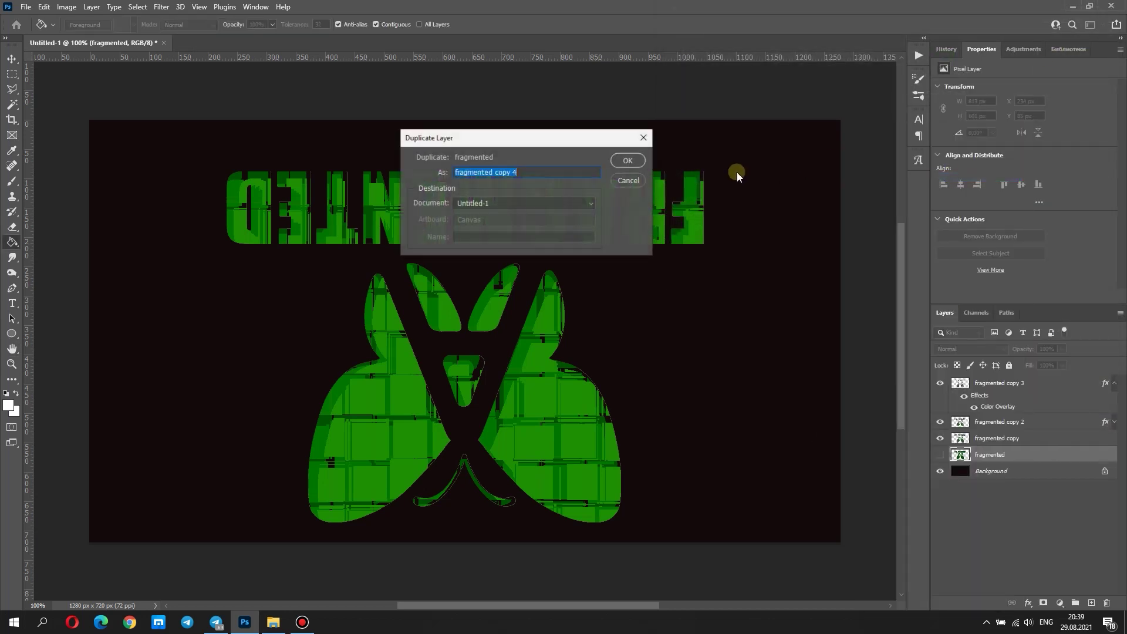
{"action": "left_click", "coordinate": [628, 160]}
{"action": "left_click_drag", "start_coordinate": [1035, 455], "coordinate": [1033, 383]}
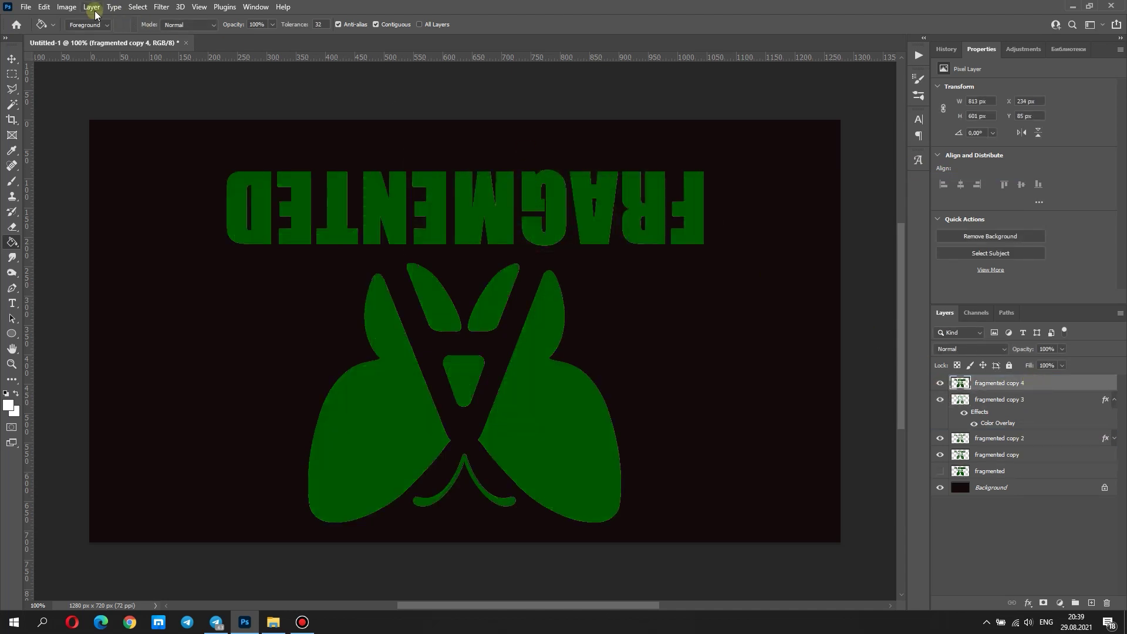
Rotate the canvas back to portrait and apply the Tiles filter twice
{"action": "left_click", "coordinate": [66, 7]}
{"action": "mouse_move", "coordinate": [89, 117]}
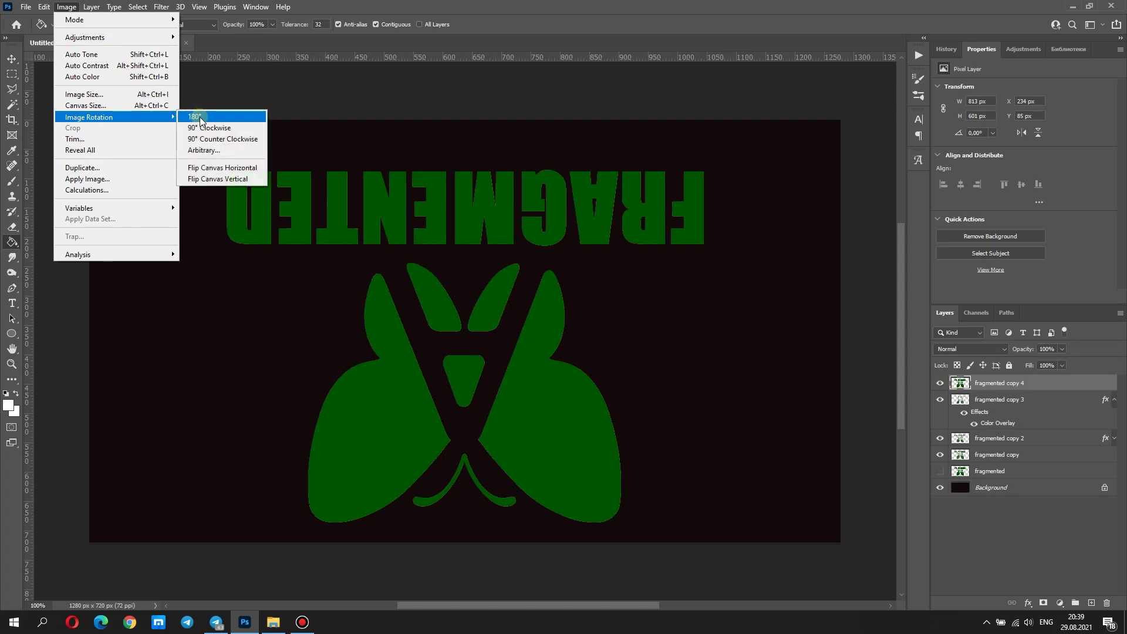
{"action": "left_click", "coordinate": [202, 128]}
{"action": "left_click", "coordinate": [167, 8]}
{"action": "left_click", "coordinate": [169, 18]}
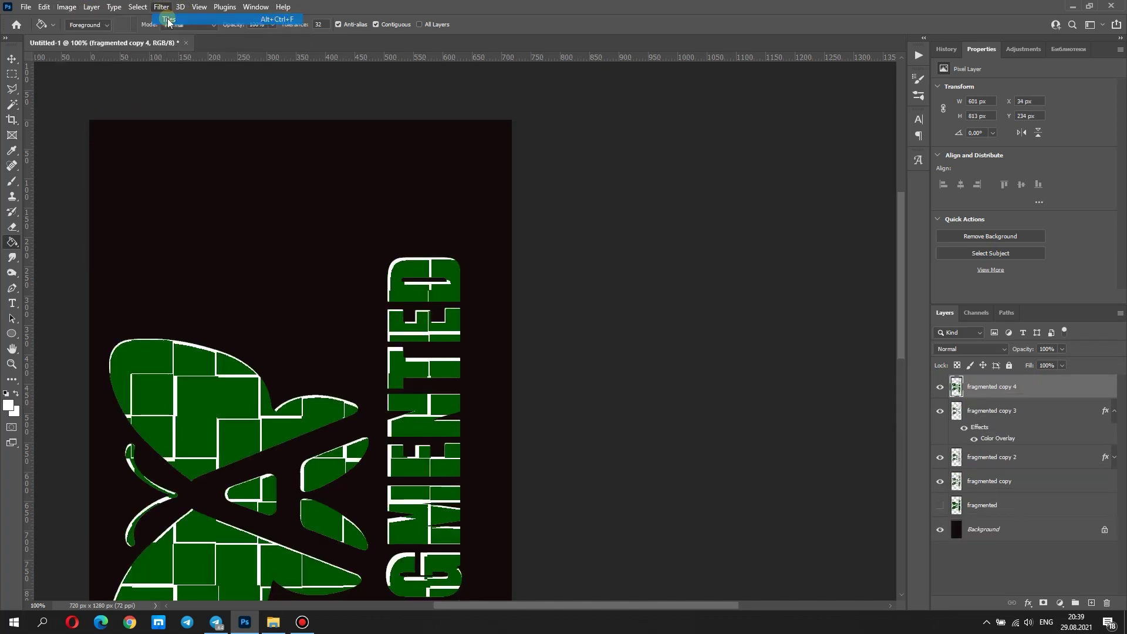
{"action": "left_click", "coordinate": [165, 8]}
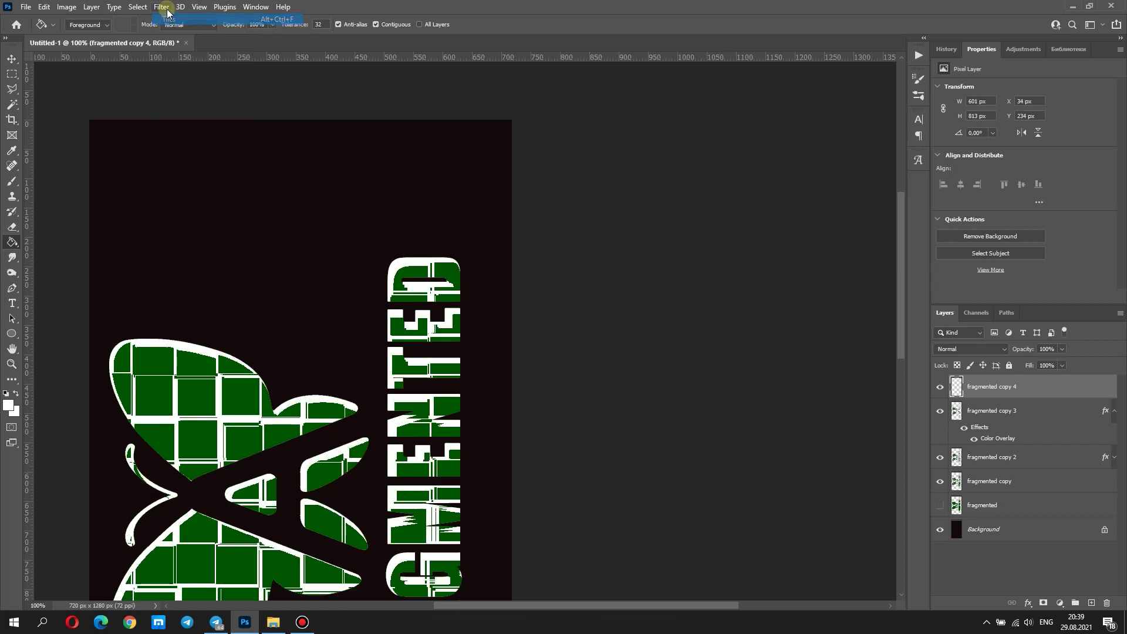
{"action": "left_click", "coordinate": [165, 8]}
Select the white gaps with Color Range, remove them, and deselect
{"action": "left_click", "coordinate": [138, 7]}
{"action": "left_click", "coordinate": [152, 134]}
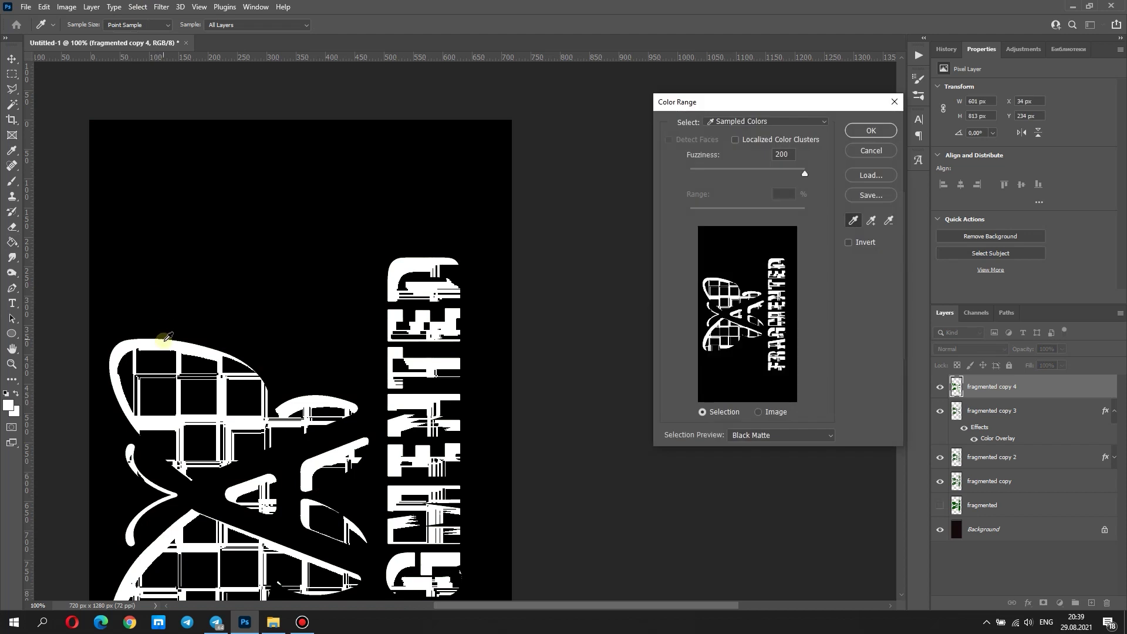
{"action": "left_click", "coordinate": [883, 138]}
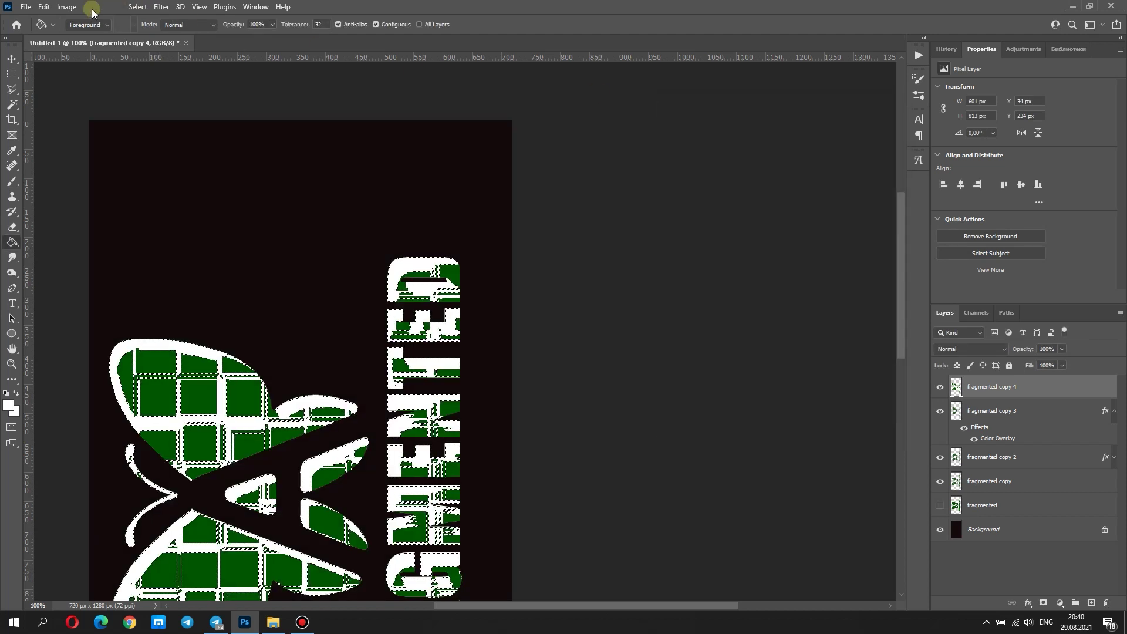
{"action": "left_click", "coordinate": [44, 6]}
{"action": "left_click", "coordinate": [54, 132]}
{"action": "key", "text": "ctrl+d"}
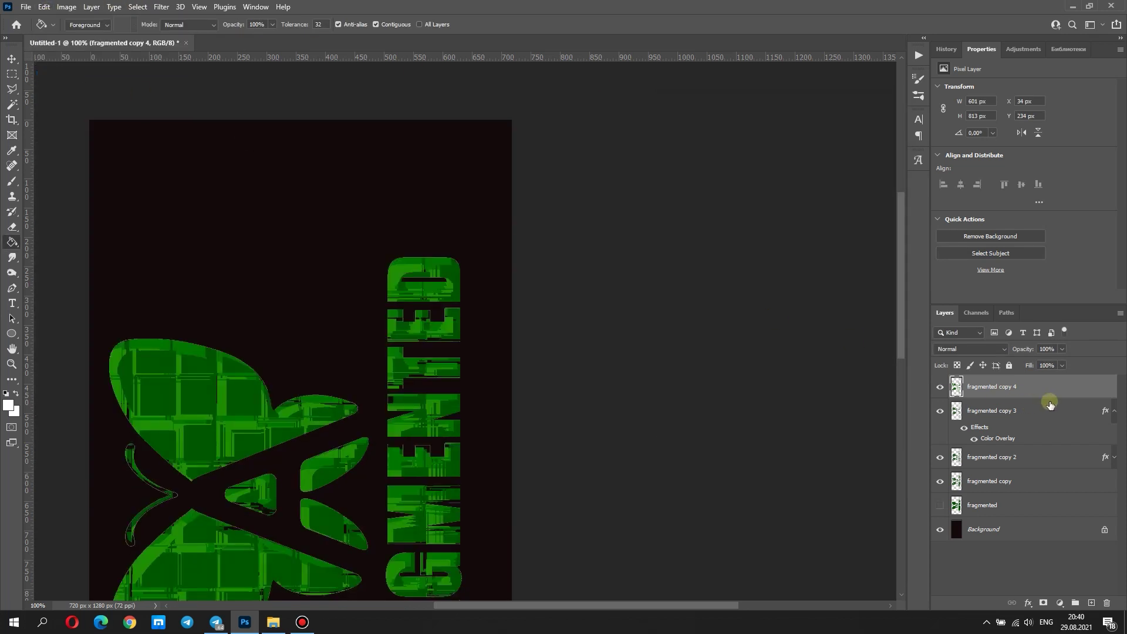
Add a lighter green 6fad33 Color Overlay style to fragmented copy 4
{"action": "double_click", "coordinate": [1061, 390]}
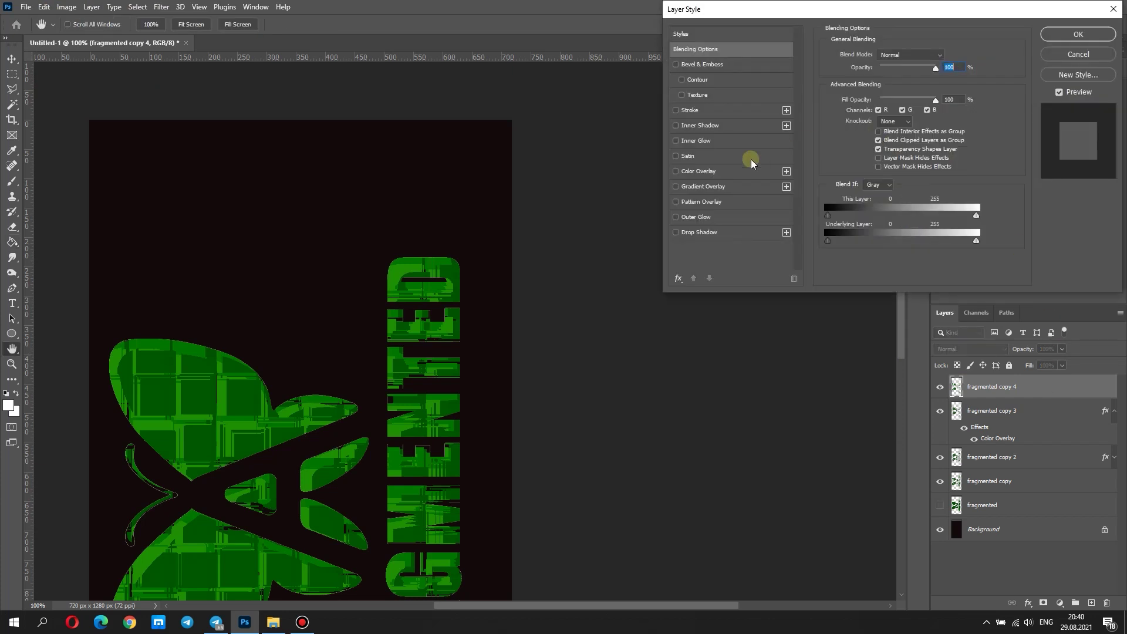
{"action": "left_click", "coordinate": [737, 172]}
{"action": "left_click", "coordinate": [947, 56]}
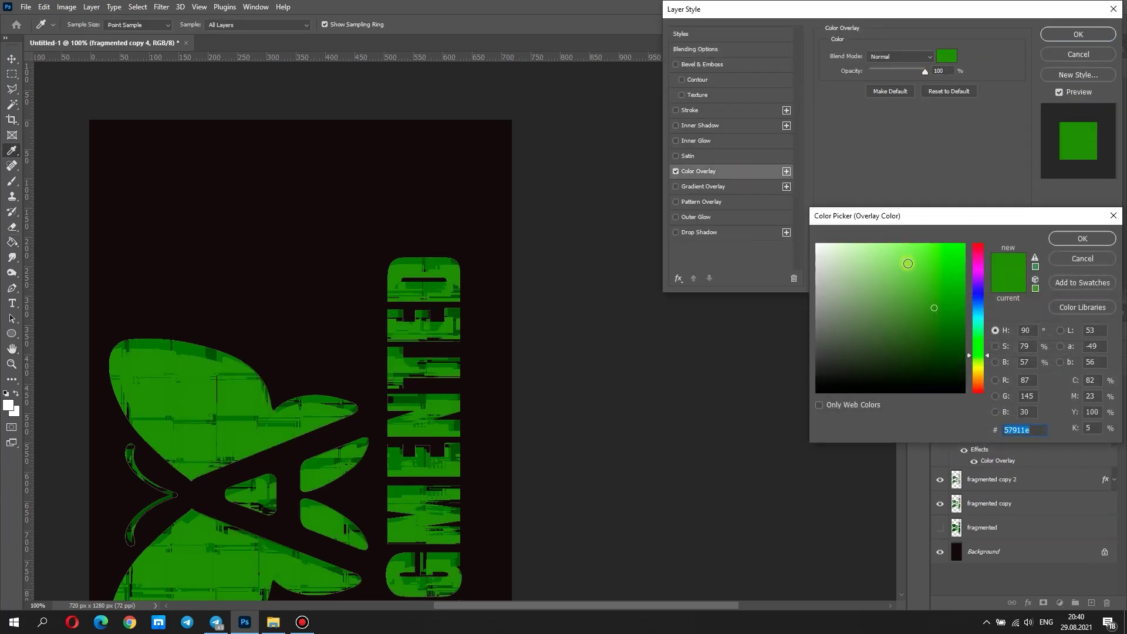
{"action": "left_click", "coordinate": [922, 292]}
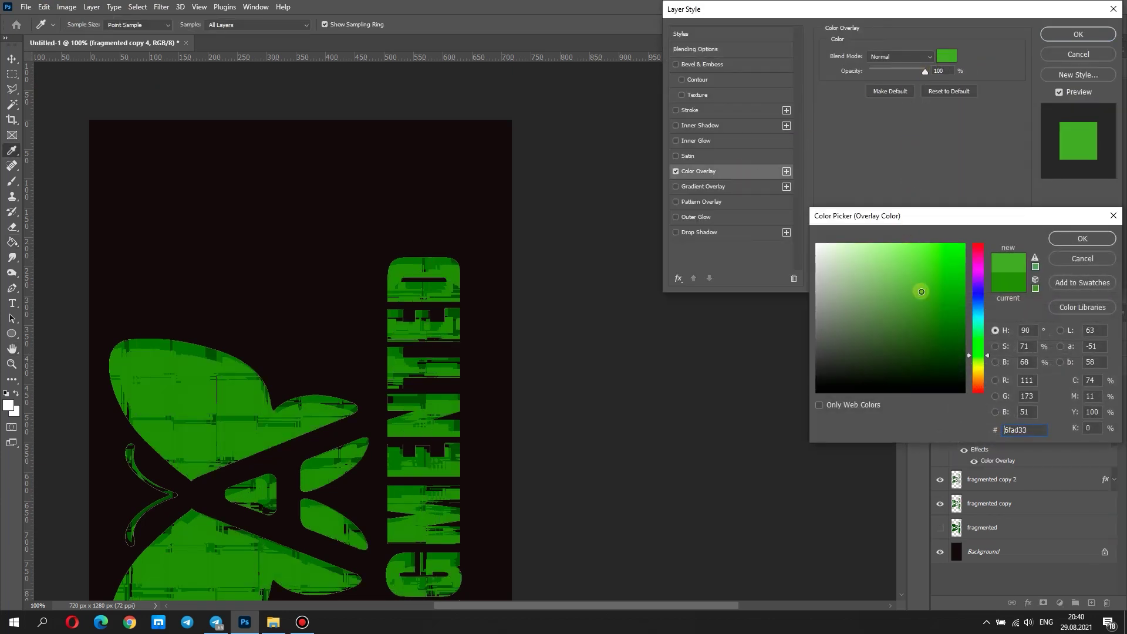
{"action": "left_click", "coordinate": [1083, 239]}
{"action": "left_click", "coordinate": [1078, 35]}
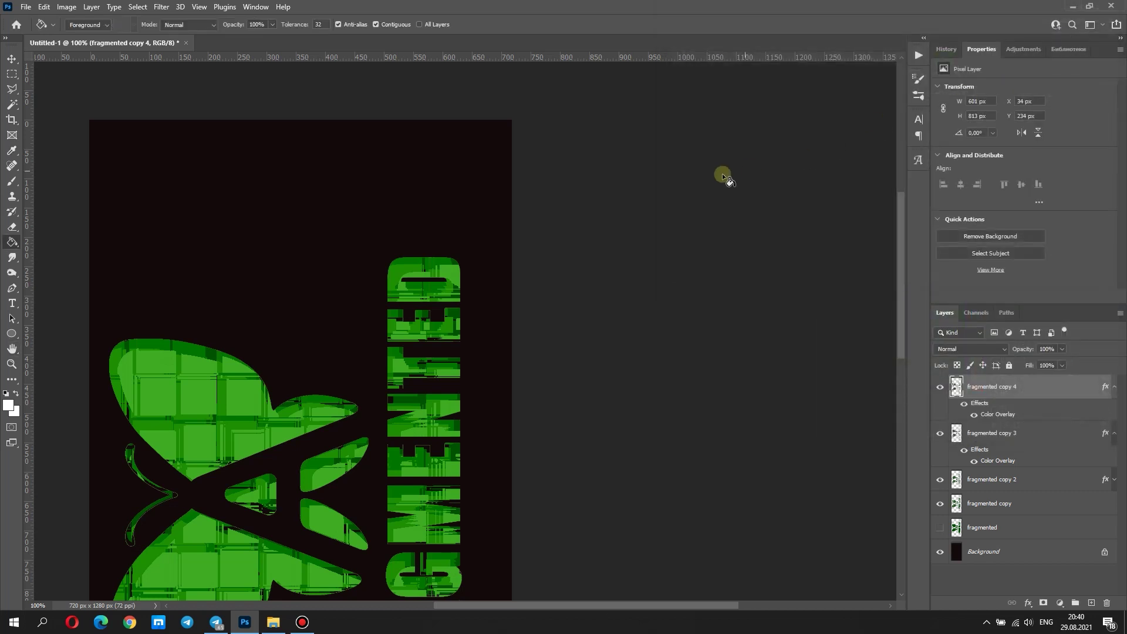
Duplicate the fragmented layer as fragmented copy 5, move it to the top, and make it visible
{"action": "right_click", "coordinate": [1067, 528]}
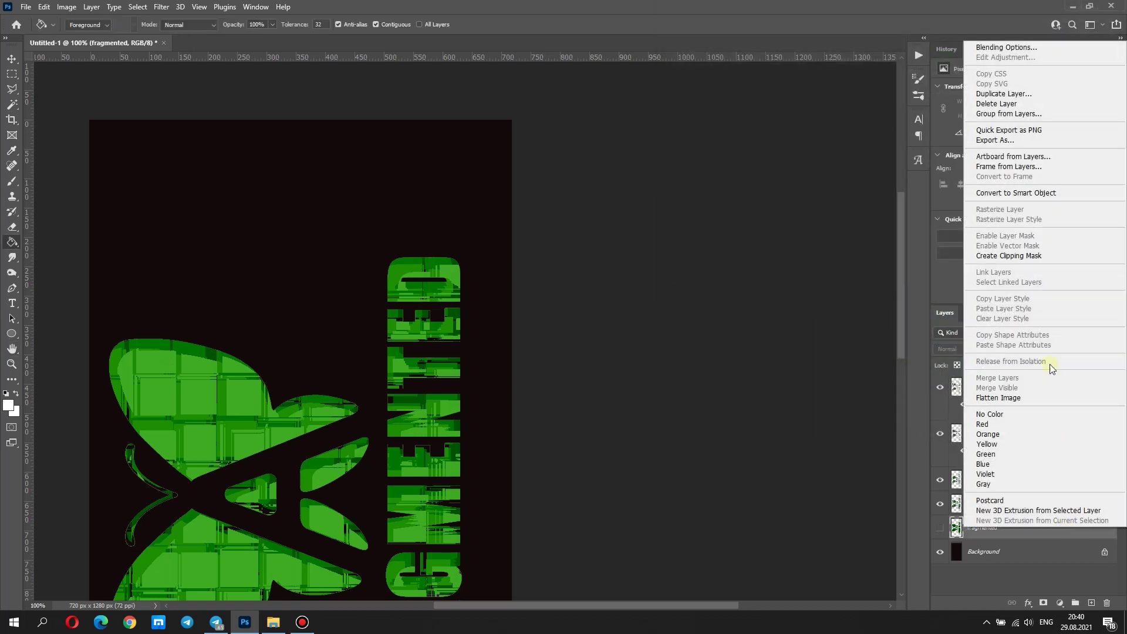
{"action": "left_click", "coordinate": [1037, 97]}
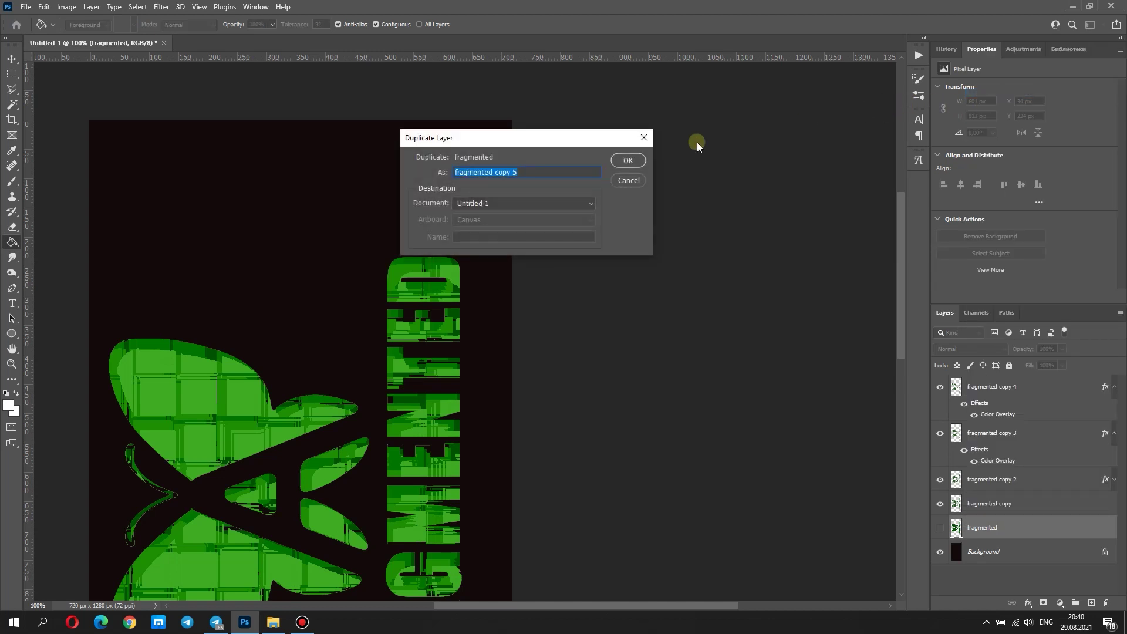
{"action": "left_click", "coordinate": [636, 159]}
{"action": "left_click", "coordinate": [1038, 533]}
{"action": "left_click_drag", "start_coordinate": [1039, 533], "coordinate": [1015, 386]}
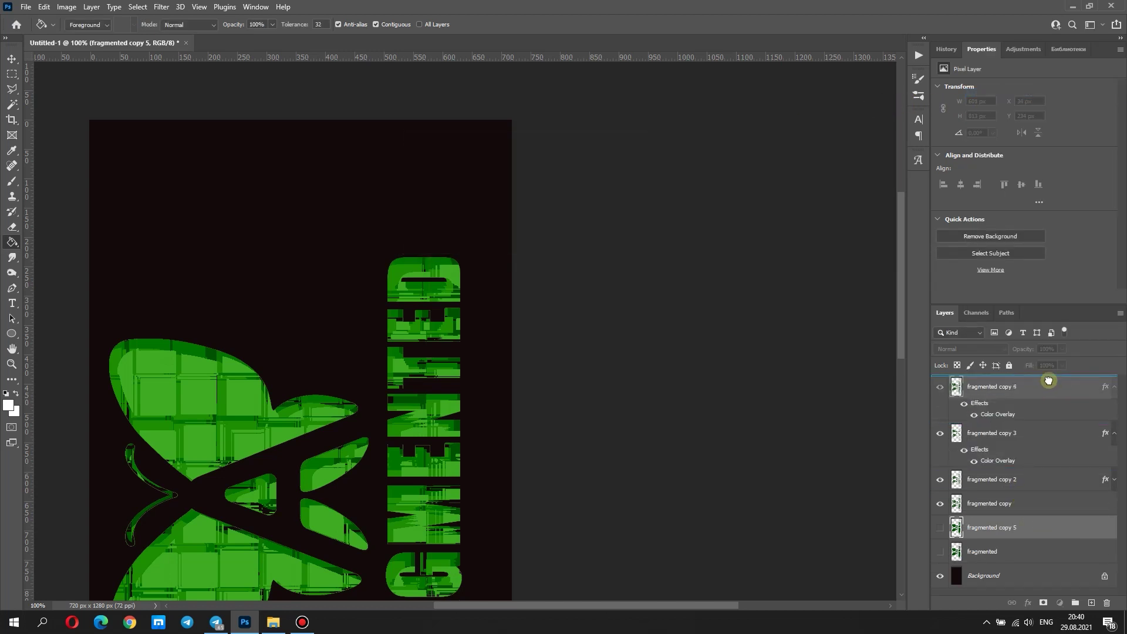
{"action": "left_click", "coordinate": [940, 388]}
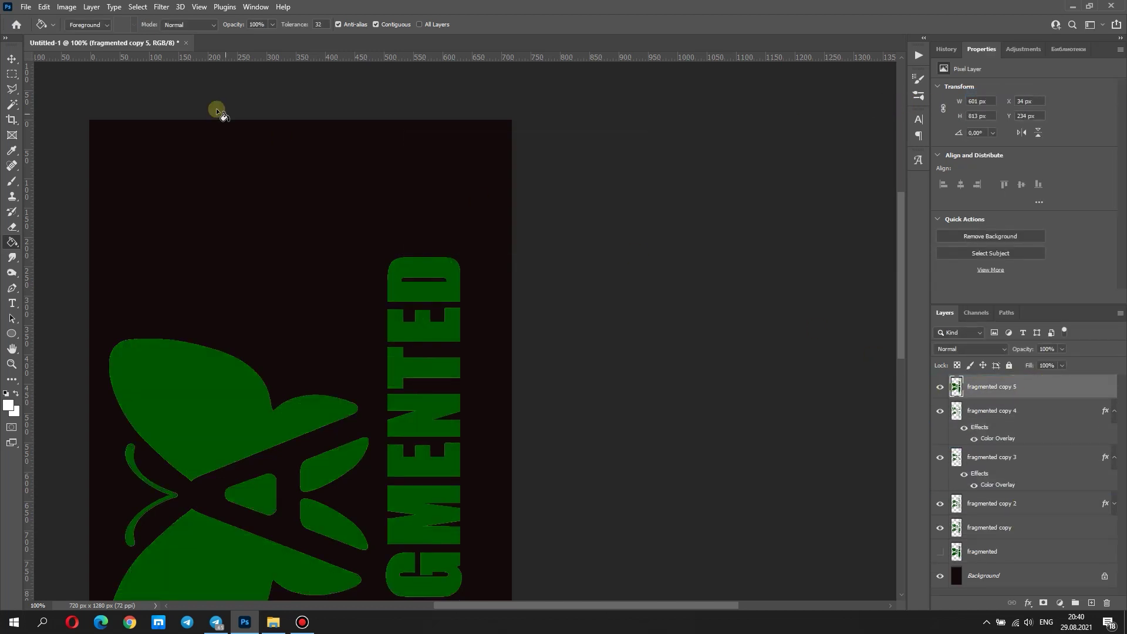
Rotate the canvas 90° clockwise and reapply the last tile filter three times
{"action": "left_click", "coordinate": [67, 6]}
{"action": "left_click", "coordinate": [198, 128]}
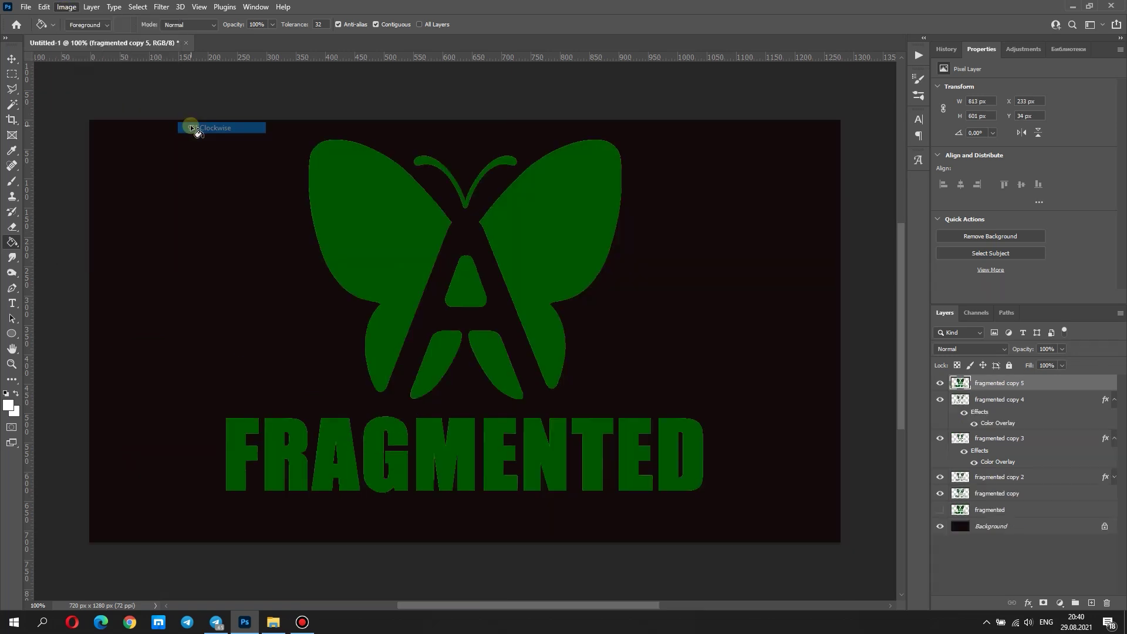
{"action": "left_click", "coordinate": [160, 7]}
{"action": "left_click", "coordinate": [162, 7]}
{"action": "left_click", "coordinate": [161, 7]}
{"action": "left_click", "coordinate": [162, 7]}
{"action": "left_click", "coordinate": [161, 7]}
{"action": "left_click", "coordinate": [161, 7]}
Select the white gaps with Color Range and cut them away, leaving green fragments
{"action": "left_click", "coordinate": [137, 7]}
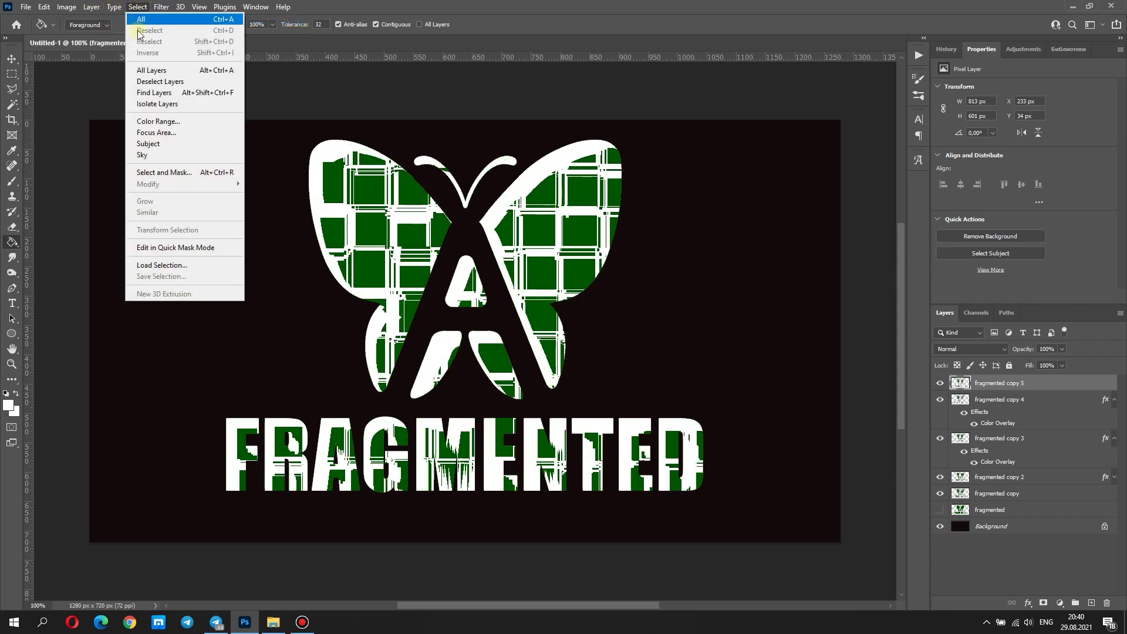
{"action": "left_click", "coordinate": [147, 116]}
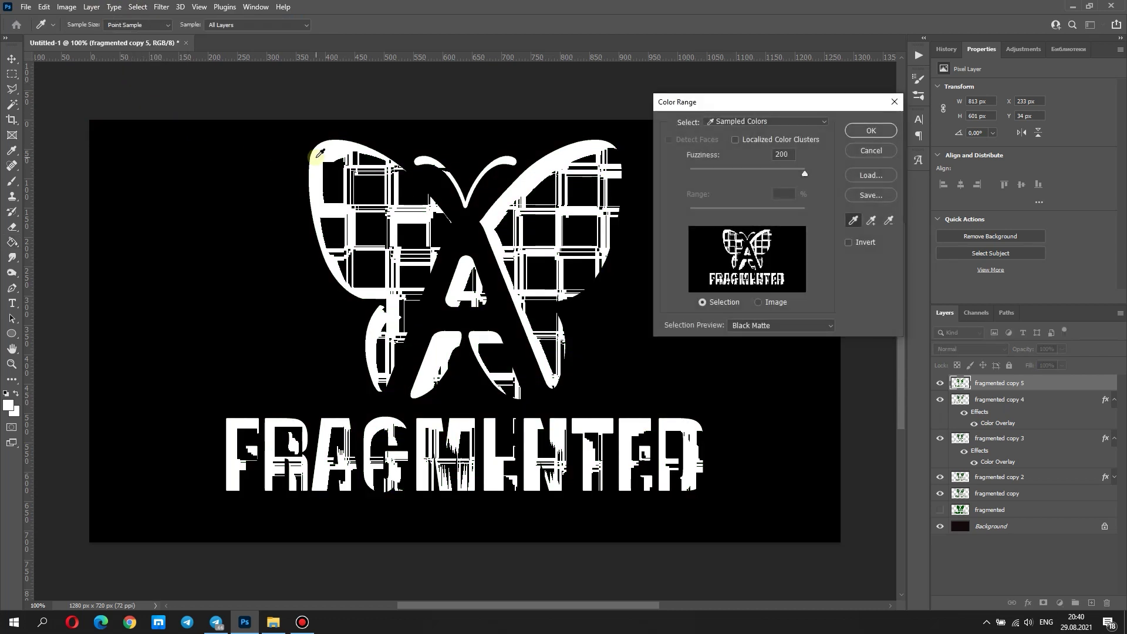
{"action": "left_click", "coordinate": [871, 130]}
{"action": "left_click", "coordinate": [44, 7]}
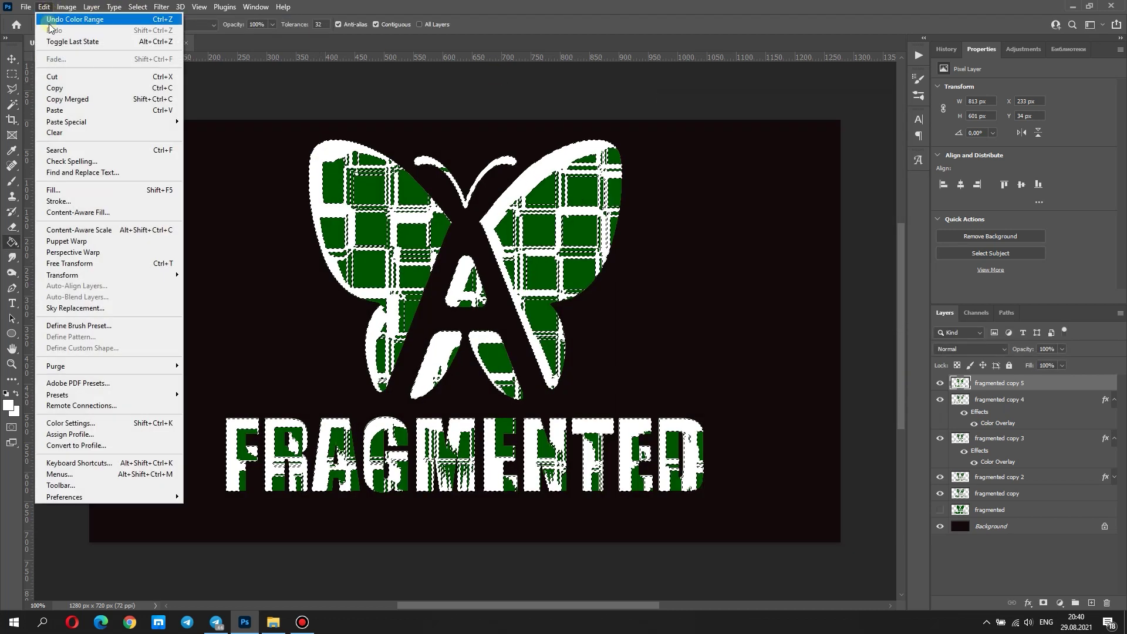
{"action": "left_click", "coordinate": [57, 77]}
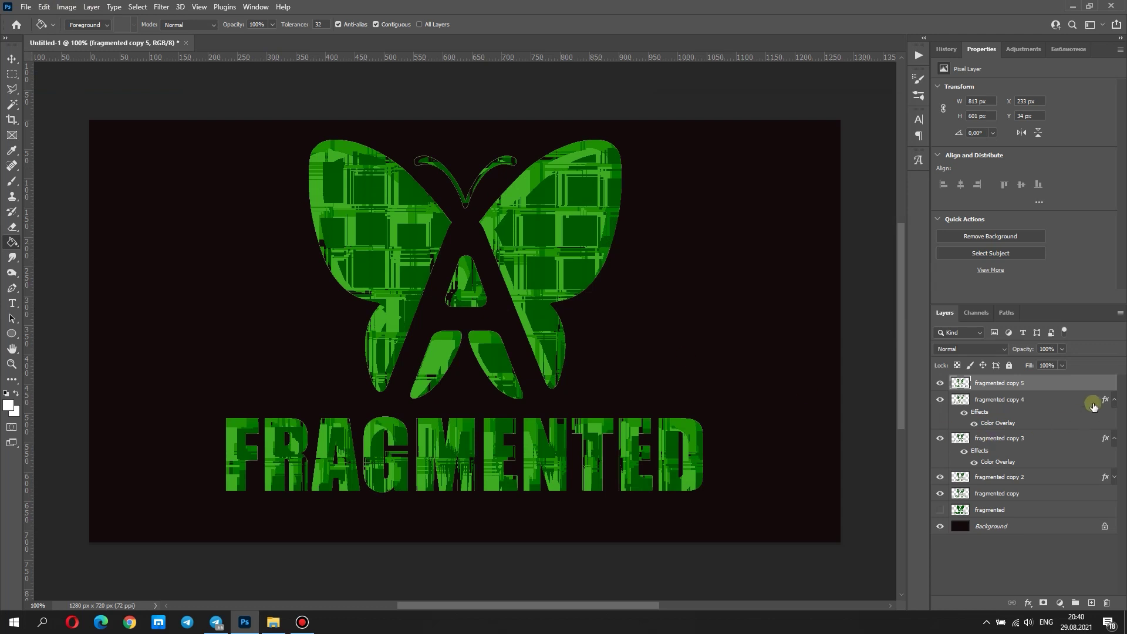
Give fragmented copy 5 a light green 8fd34d colour overlay
{"action": "double_click", "coordinate": [1095, 387]}
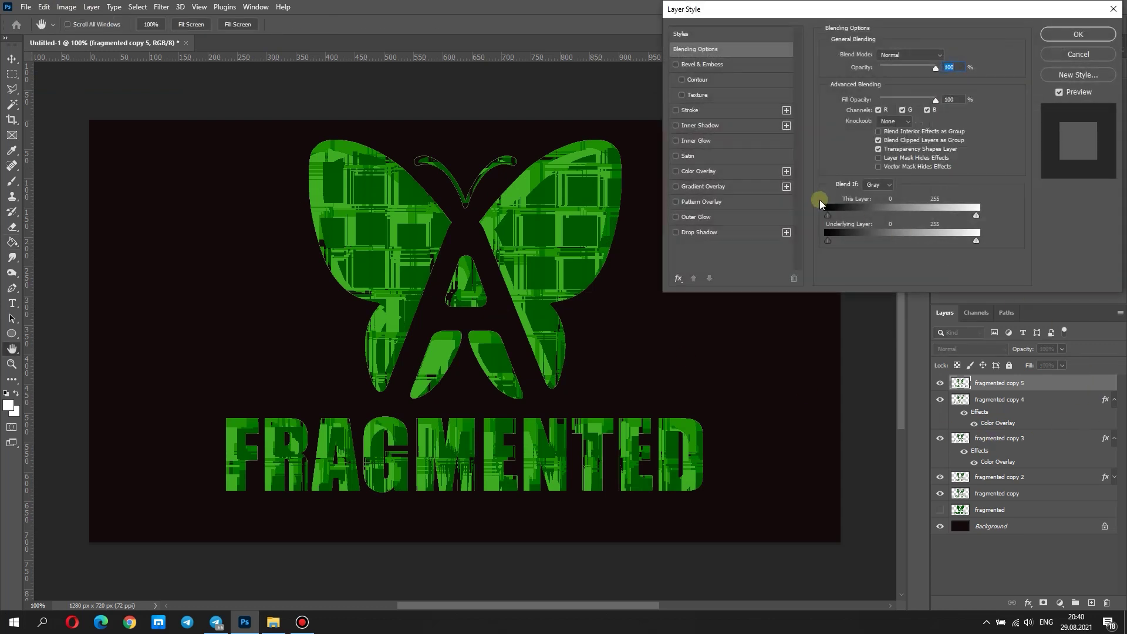
{"action": "left_click", "coordinate": [718, 172]}
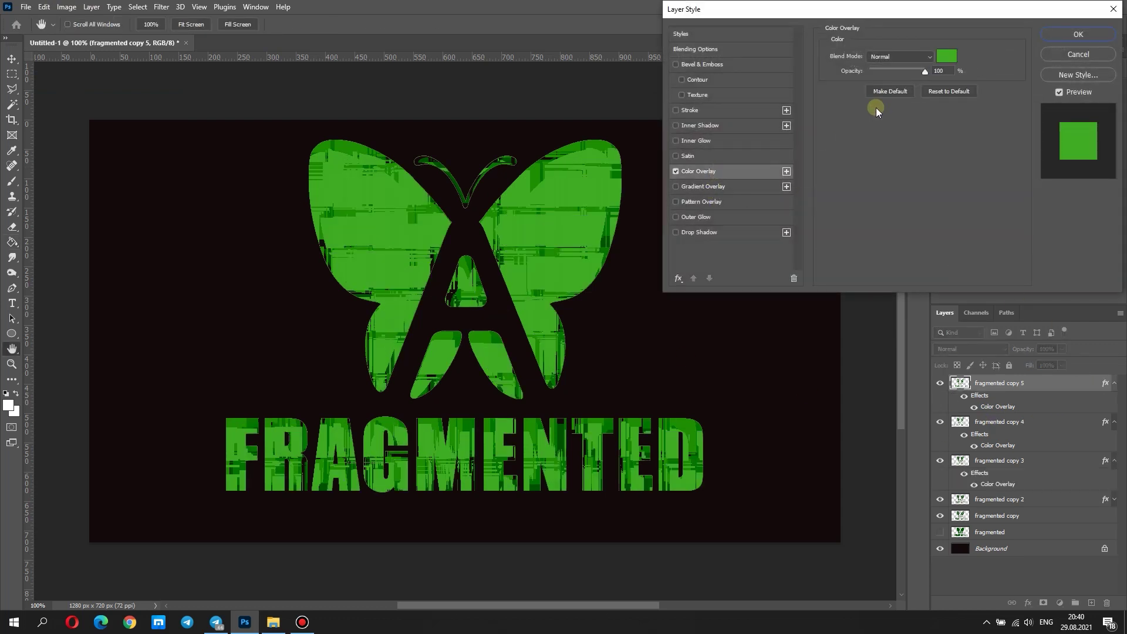
{"action": "left_click", "coordinate": [949, 58]}
{"action": "left_click", "coordinate": [912, 269]}
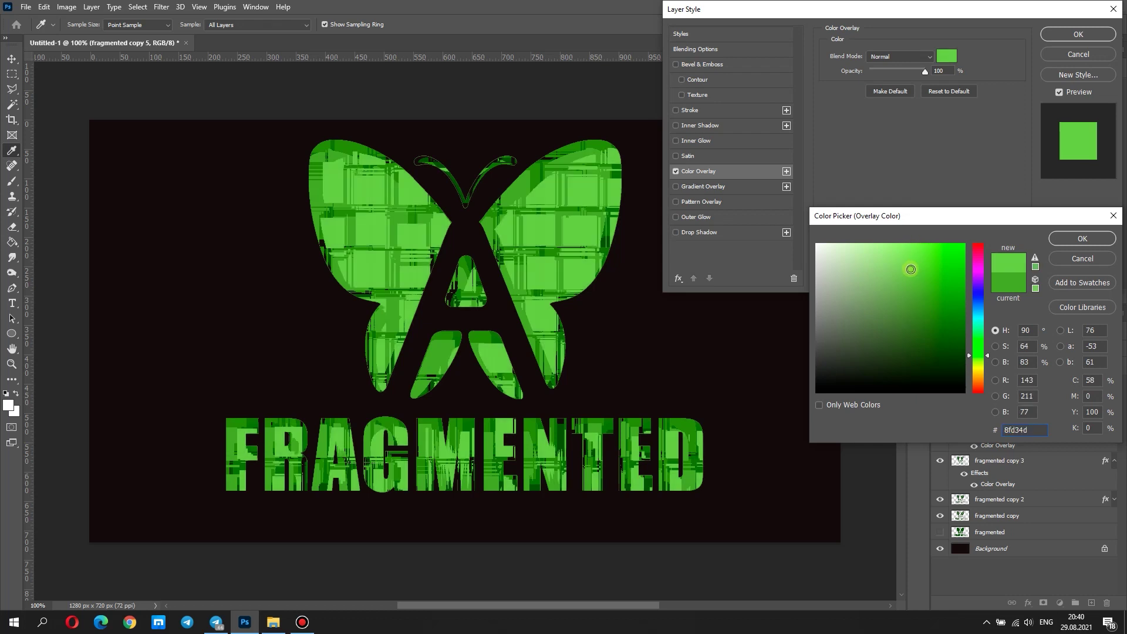
{"action": "left_click", "coordinate": [1078, 242]}
Add a 1 px inside black stroke at about 40% opacity, then unhide the fragmented layer
{"action": "left_click", "coordinate": [697, 110]}
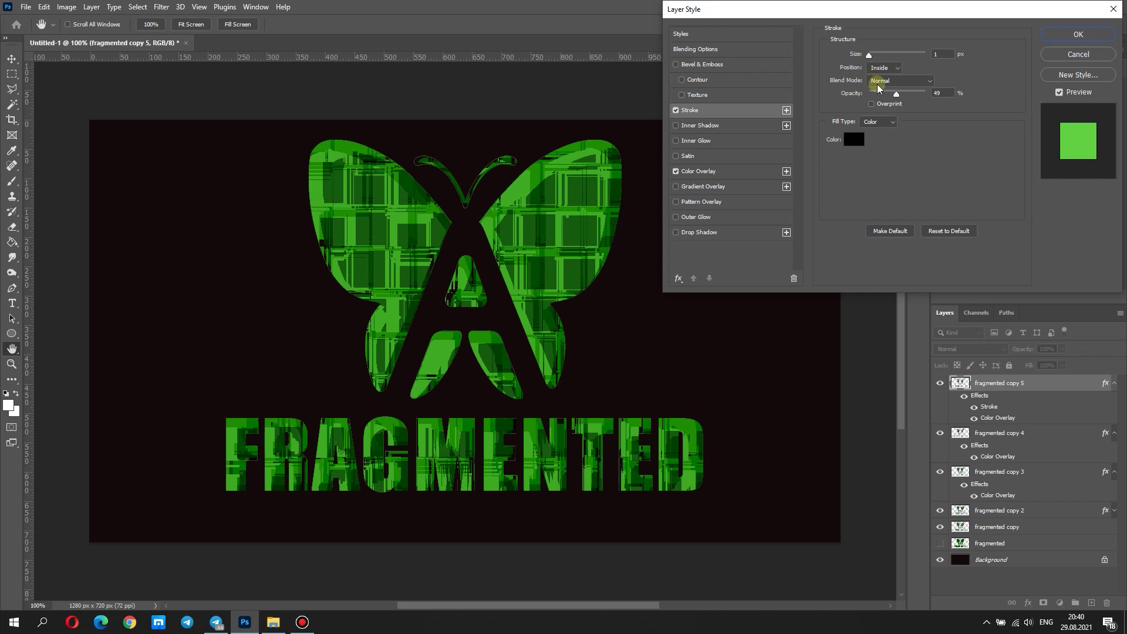
{"action": "left_click_drag", "start_coordinate": [897, 96], "coordinate": [892, 96]}
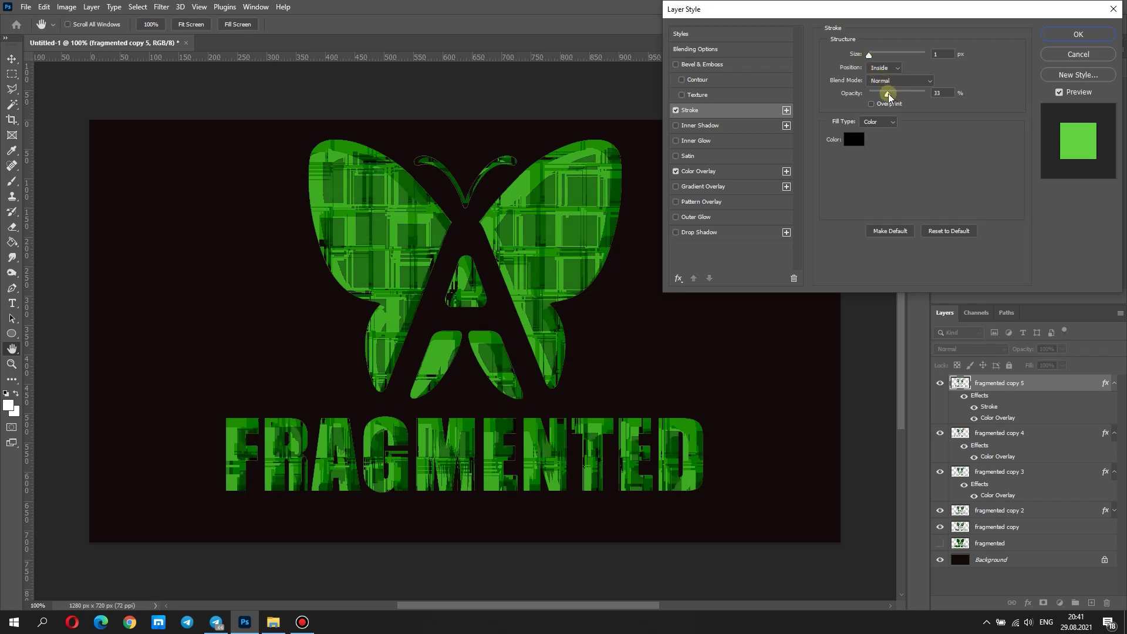
{"action": "left_click_drag", "start_coordinate": [889, 93], "coordinate": [893, 93]}
{"action": "left_click", "coordinate": [1063, 36]}
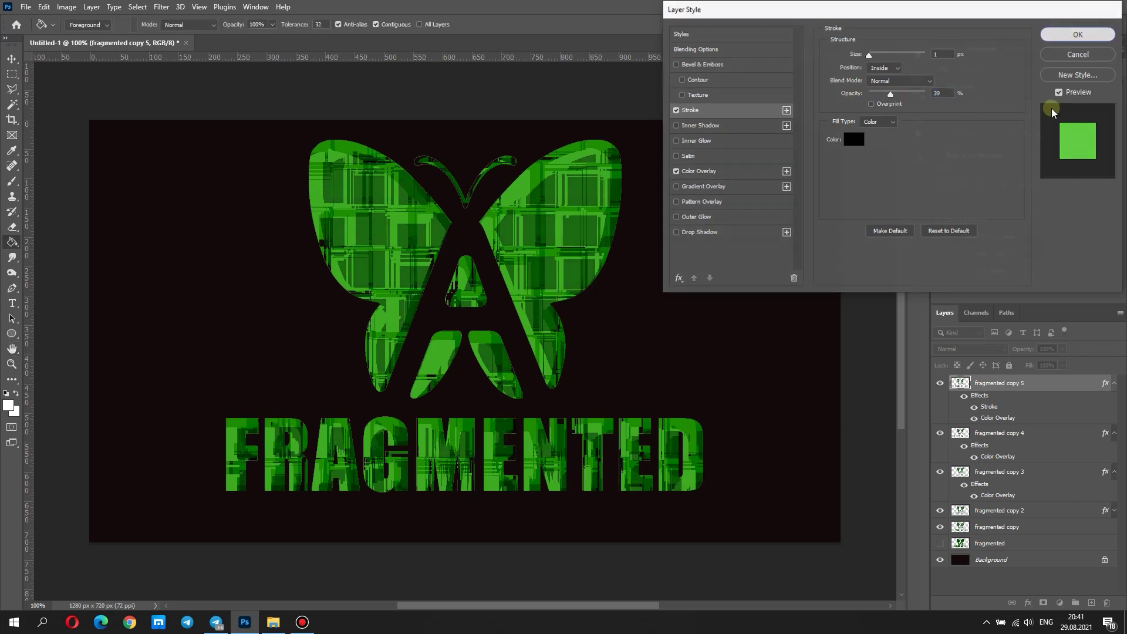
{"action": "left_click", "coordinate": [942, 543]}
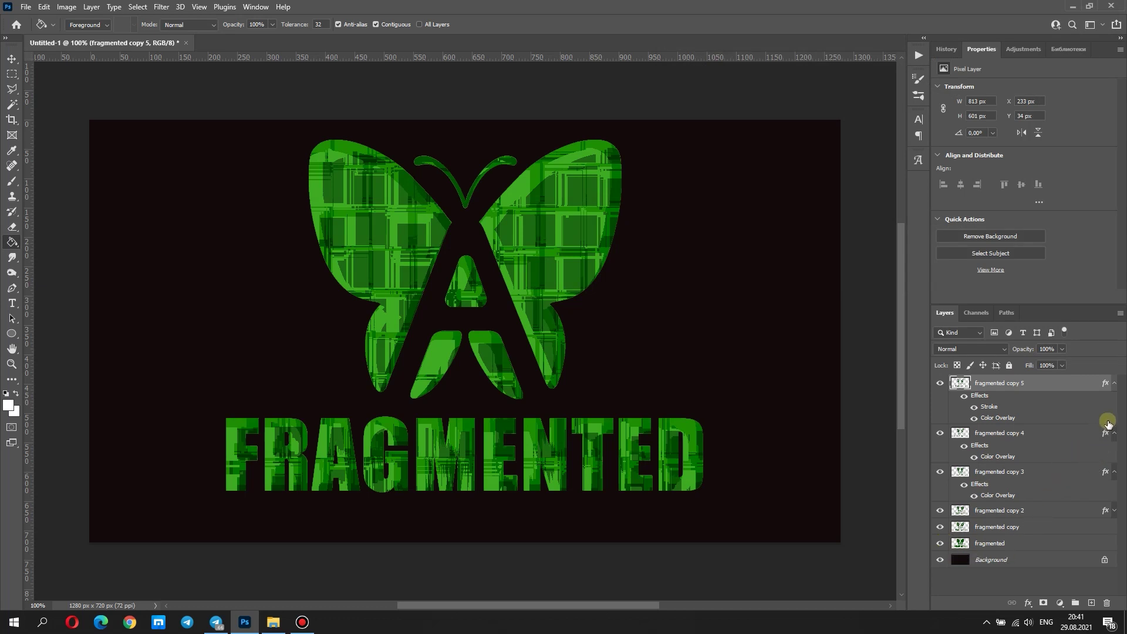
Group all six fragmented layers into Group 1
{"action": "left_click", "coordinate": [1115, 384]}
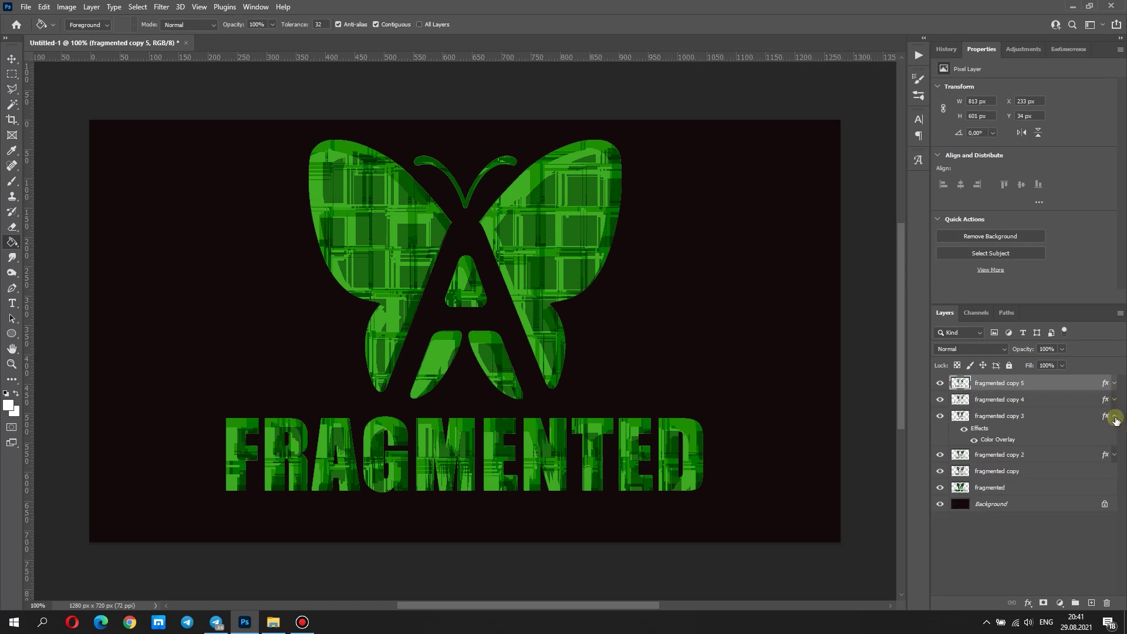
{"action": "left_click", "coordinate": [1115, 417]}
{"action": "left_click", "coordinate": [1080, 468]}
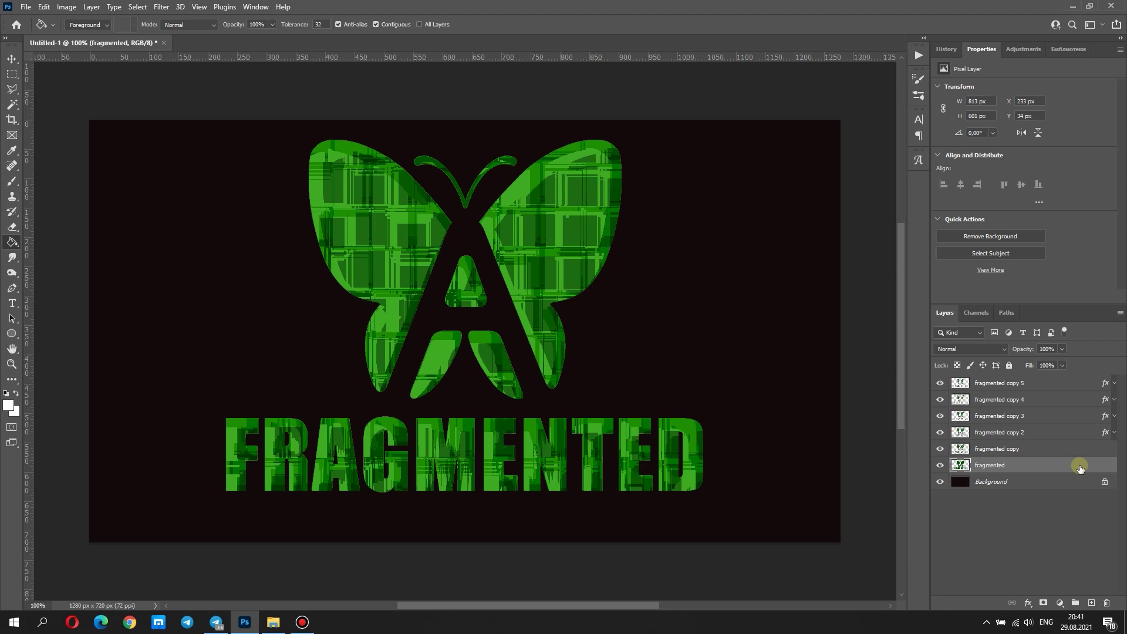
{"action": "left_click", "coordinate": [1070, 385], "text": "shift"}
{"action": "left_click", "coordinate": [1075, 602]}
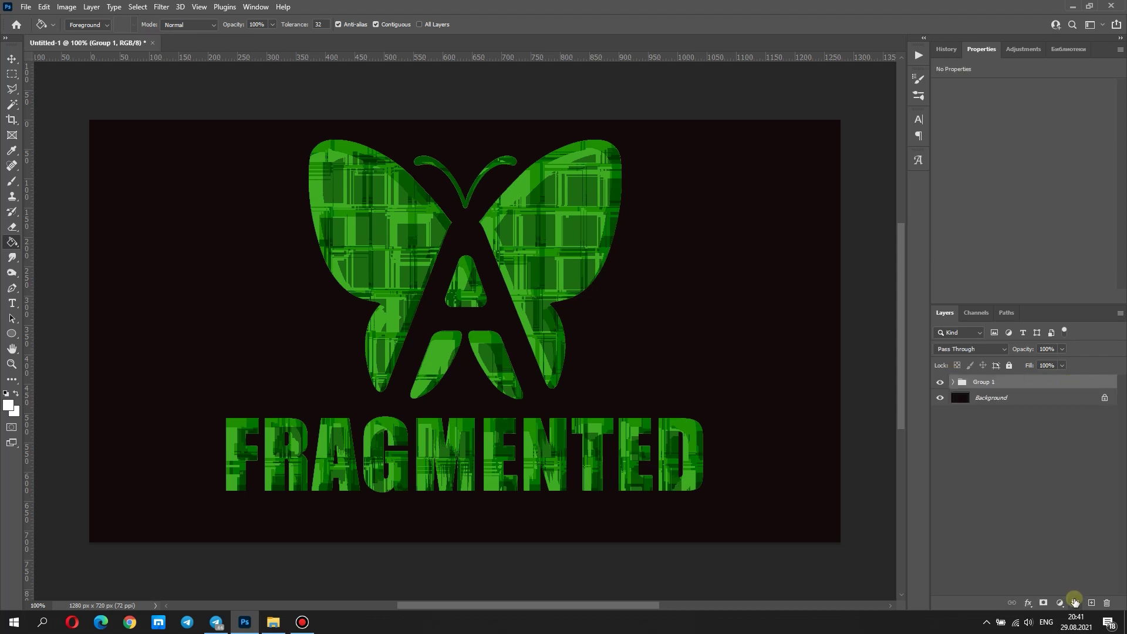
Add a Hue/Saturation adjustment layer clipped to Group 1
{"action": "left_click", "coordinate": [1064, 603]}
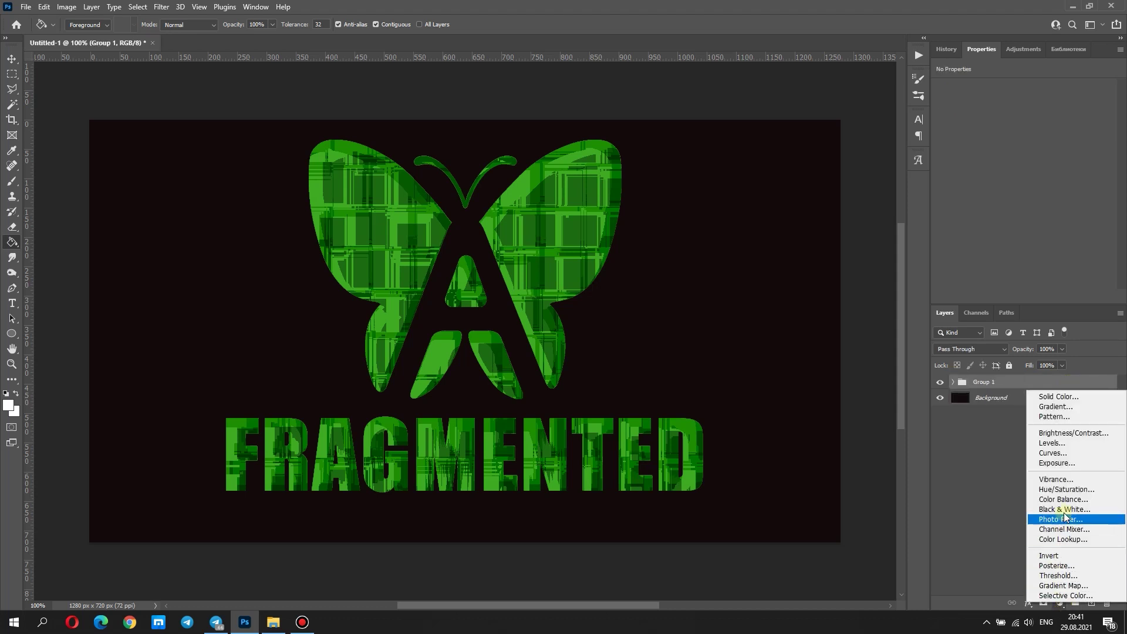
{"action": "left_click", "coordinate": [1046, 423]}
{"action": "right_click", "coordinate": [1035, 383]}
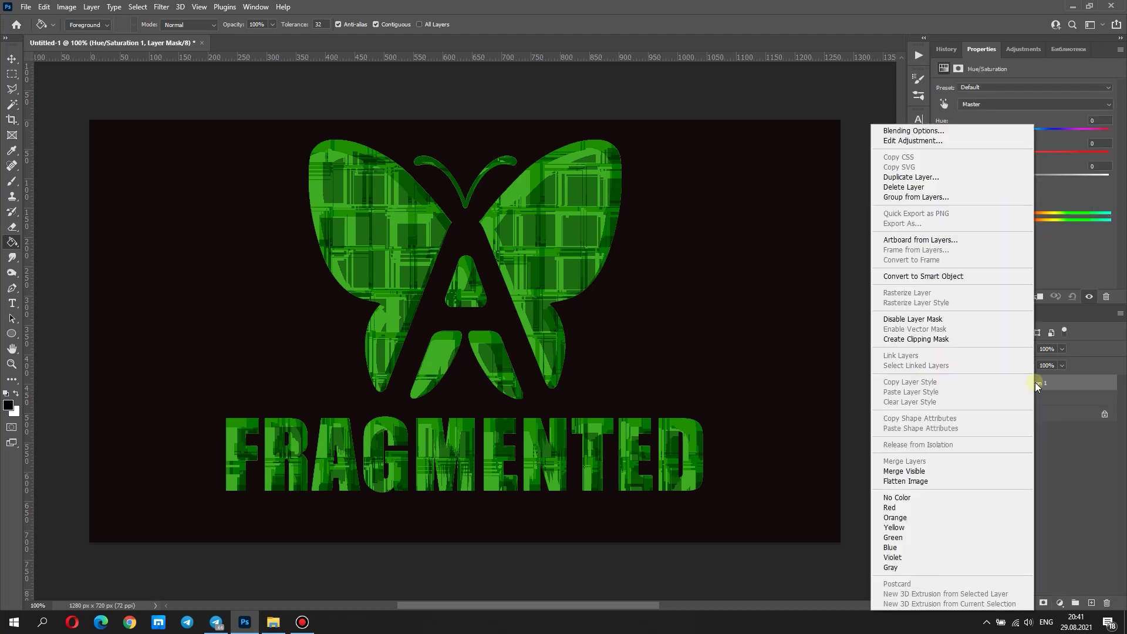
{"action": "left_click", "coordinate": [994, 340]}
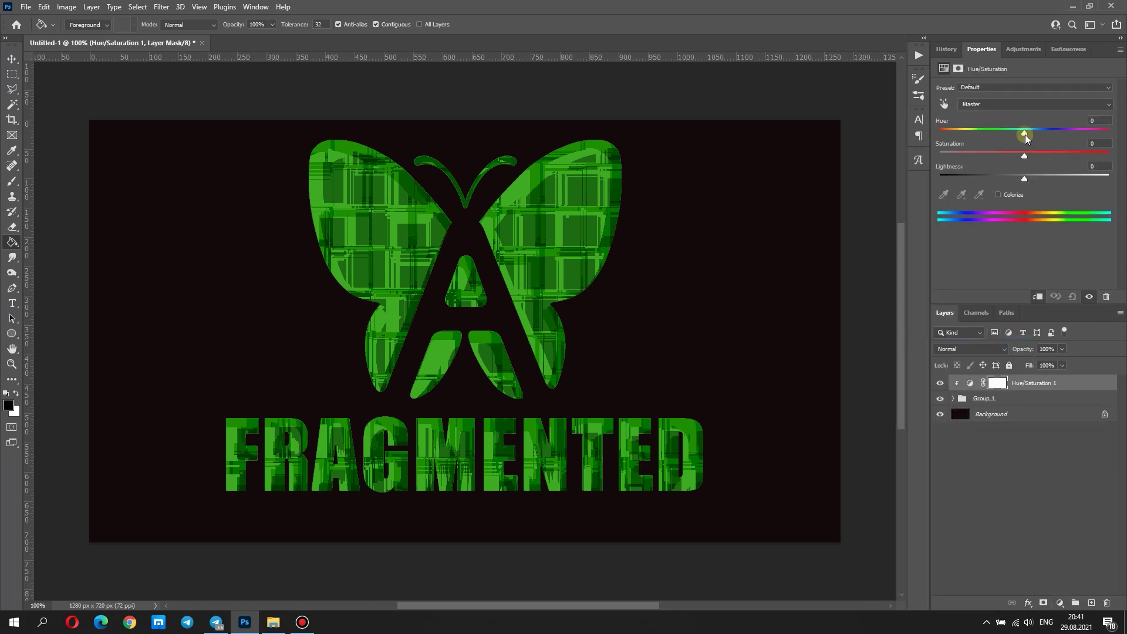